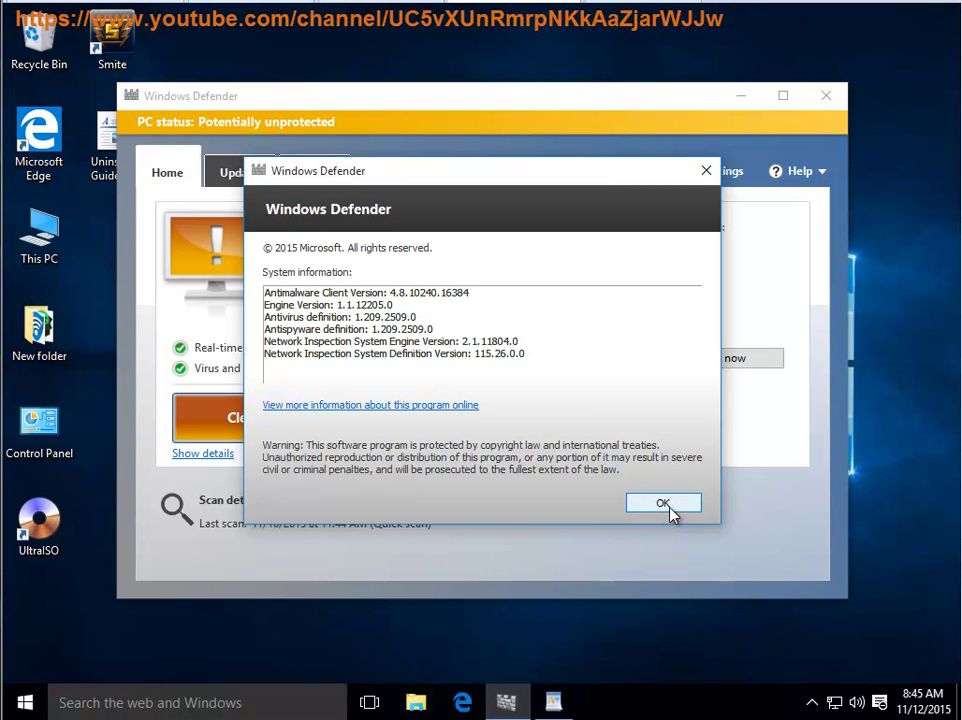
# Step: Dismiss the Windows Defender version information, minimize its window and switch to the Uninstall Guide document in WordPad
pyautogui.click(670, 510)
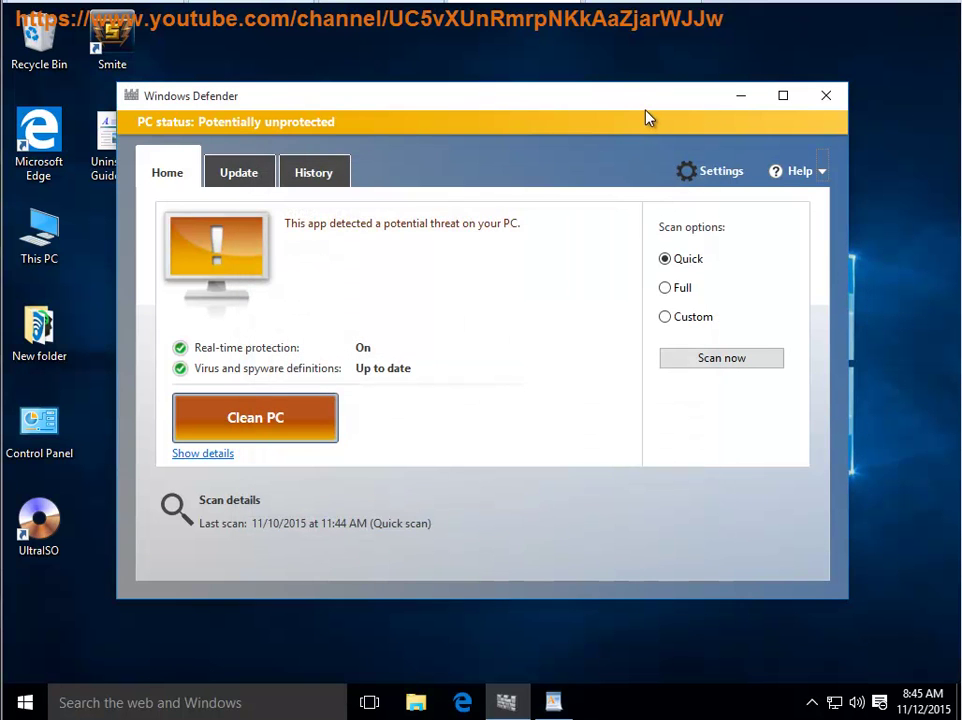
pyautogui.click(742, 103)
pyautogui.click(555, 700)
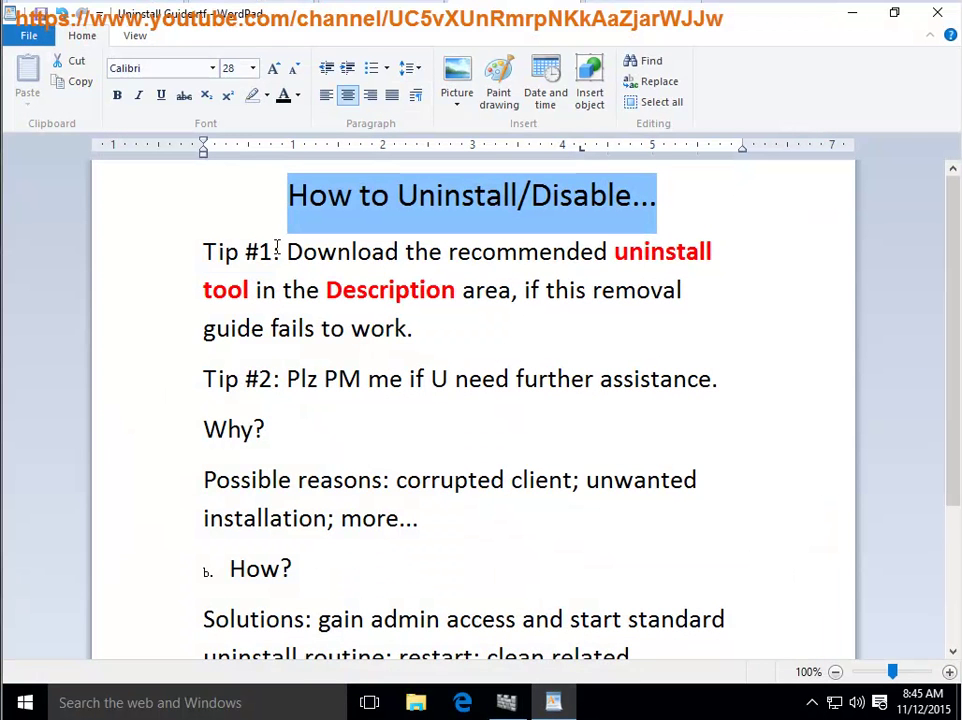
# Step: Read through the guide's two tips, the possible reasons under Why? and the solutions under How?, highlighting each passage
pyautogui.moveTo(277, 247); pyautogui.dragTo(150, 261)
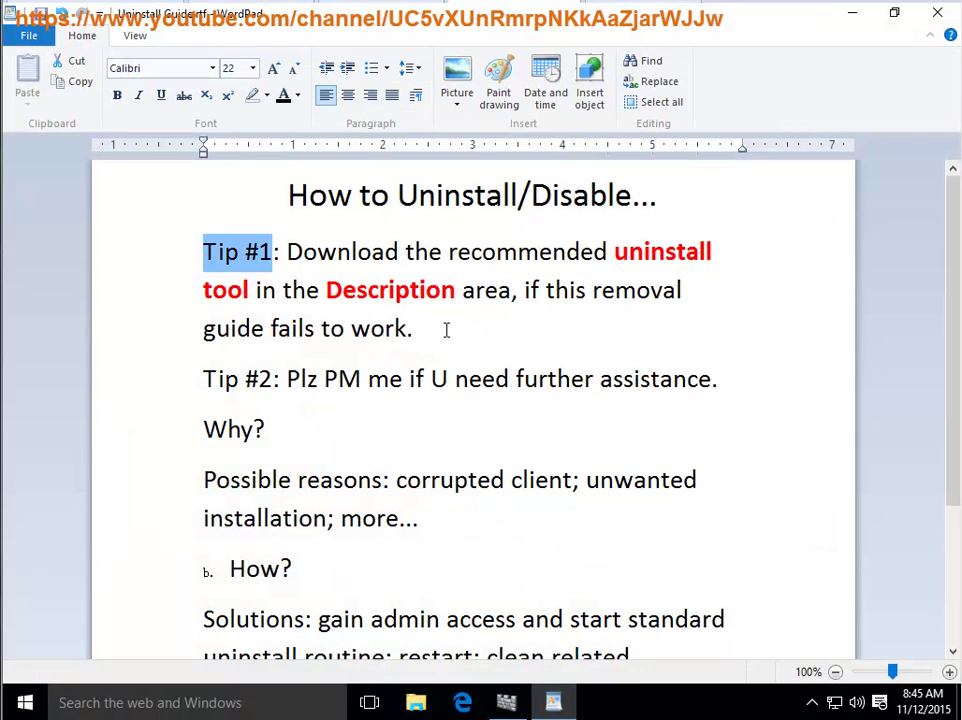
pyautogui.moveTo(502, 292); pyautogui.dragTo(287, 260)
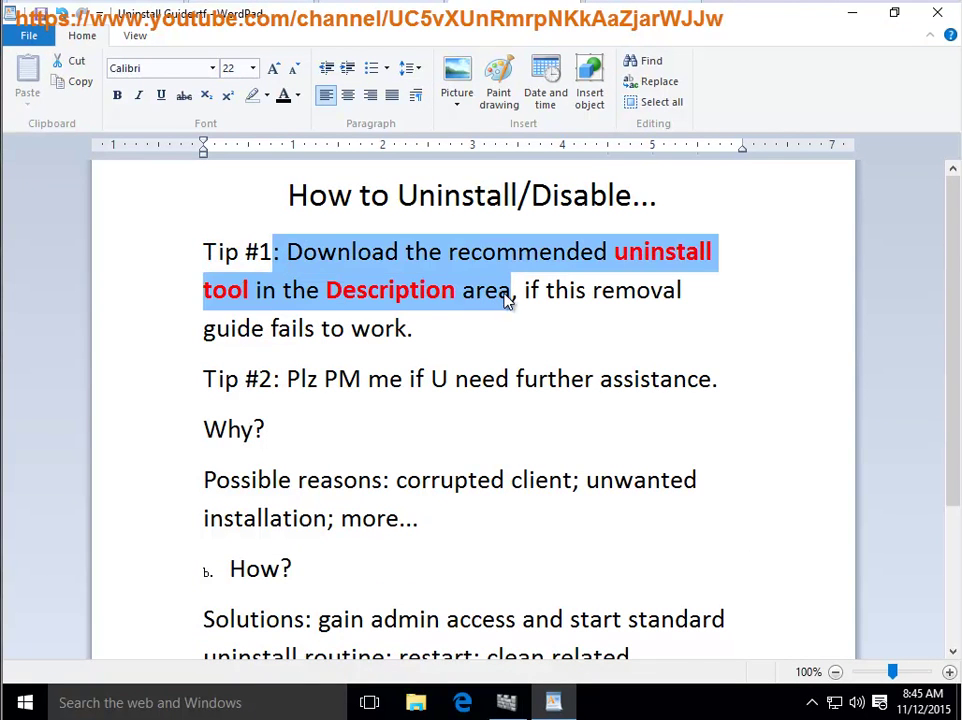
pyautogui.moveTo(522, 288); pyautogui.dragTo(522, 320)
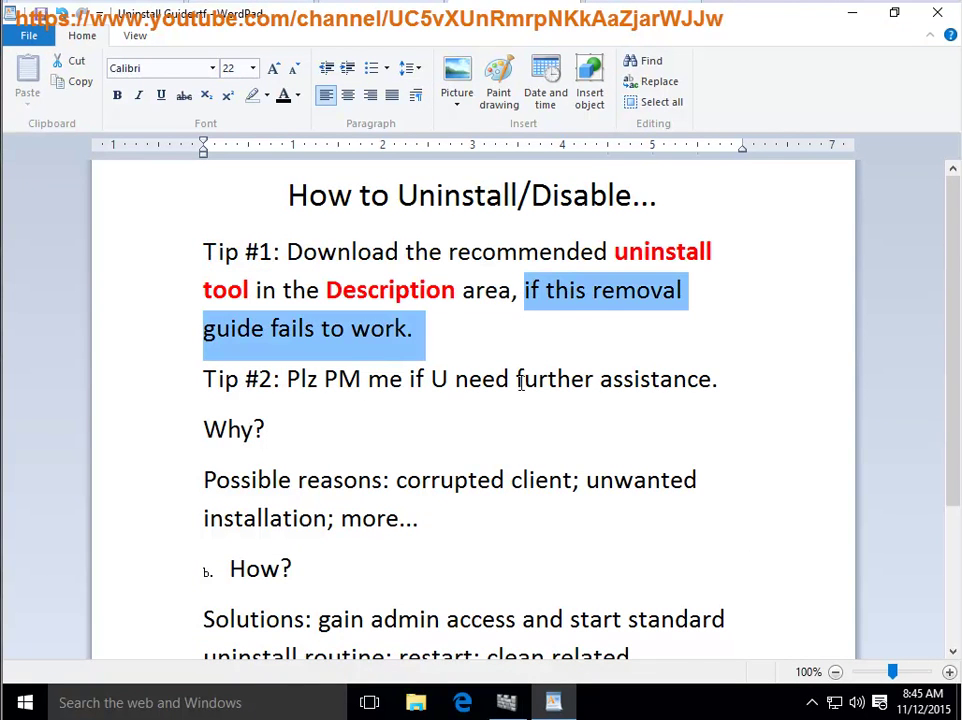
pyautogui.moveTo(754, 392); pyautogui.dragTo(165, 382)
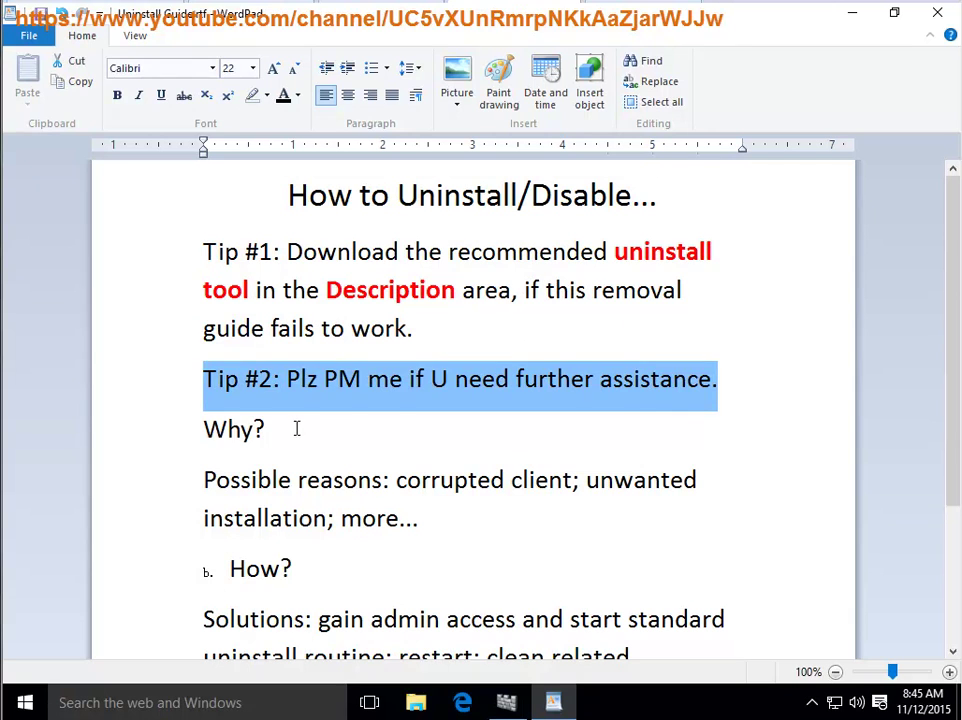
pyautogui.moveTo(296, 428); pyautogui.dragTo(187, 428)
pyautogui.doubleClick(463, 481)
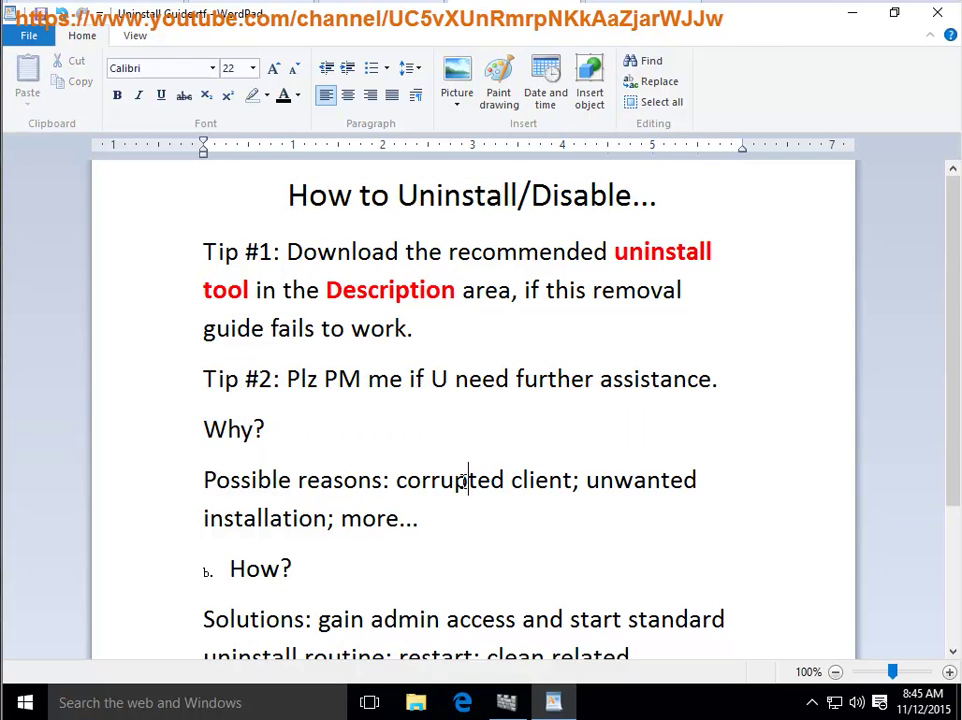
pyautogui.doubleClick(655, 479)
pyautogui.scroll(-2, 450, 500)
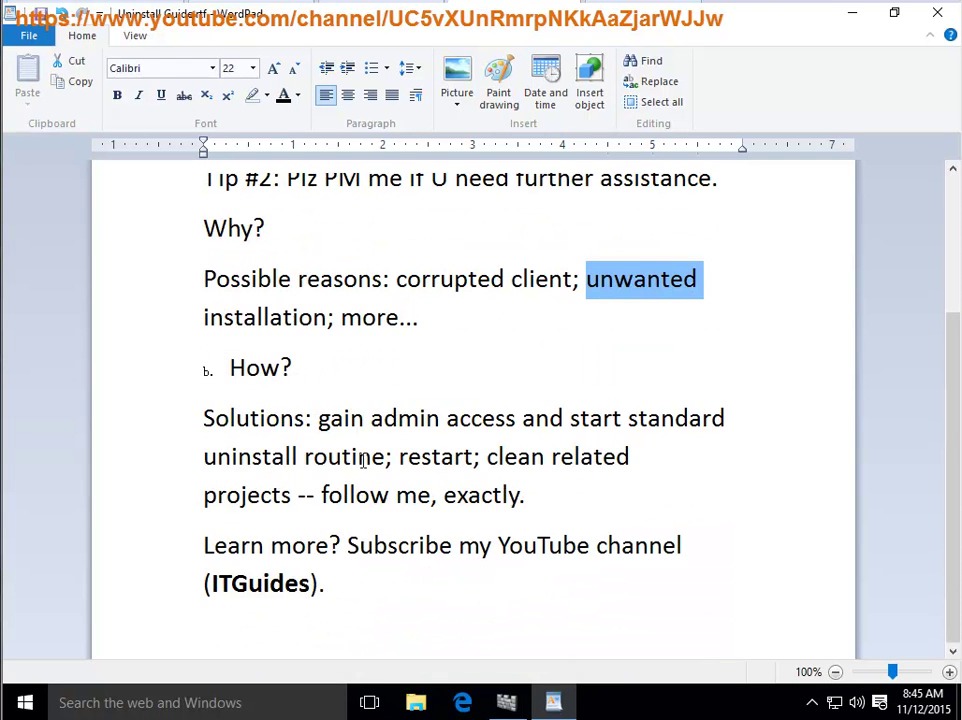
pyautogui.moveTo(318, 380); pyautogui.dragTo(122, 387)
pyautogui.moveTo(320, 422); pyautogui.dragTo(410, 463)
pyautogui.moveTo(490, 460); pyautogui.dragTo(509, 521)
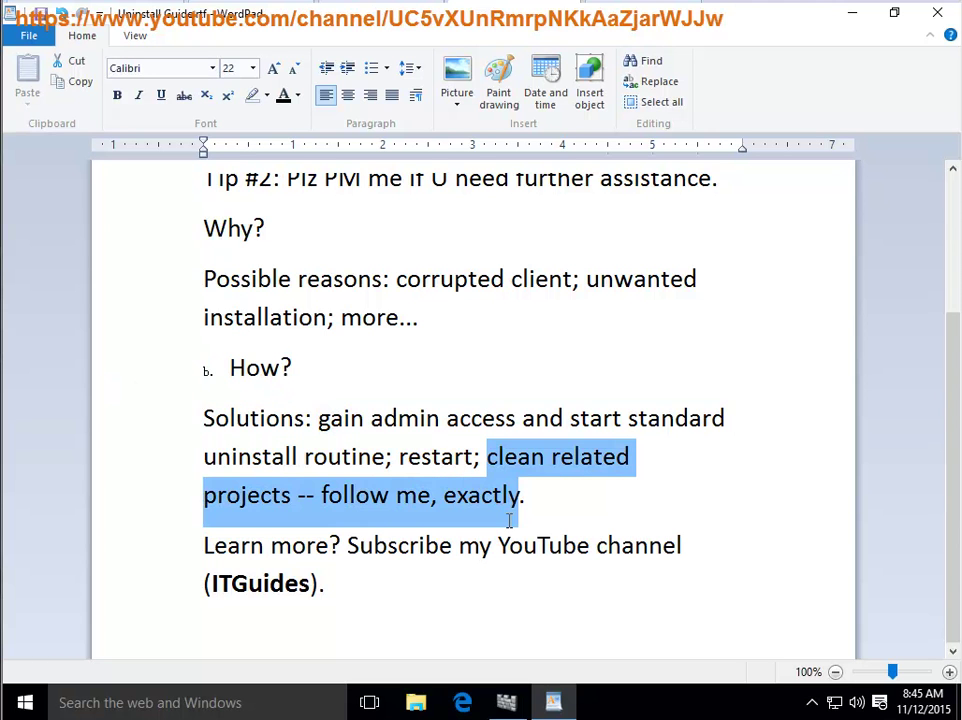
# Step: Add a new line reading "For 10/8... DISABLE" below the solutions paragraph
pyautogui.click(560, 513)
pyautogui.scroll(3, 561, 514)
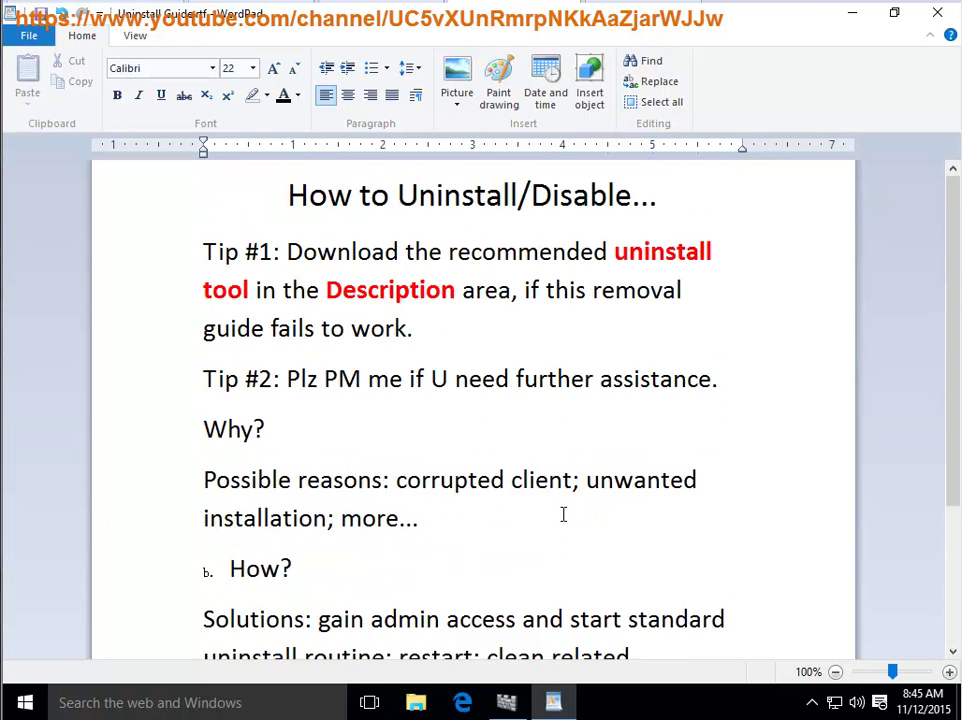
pyautogui.scroll(-2, 372, 522)
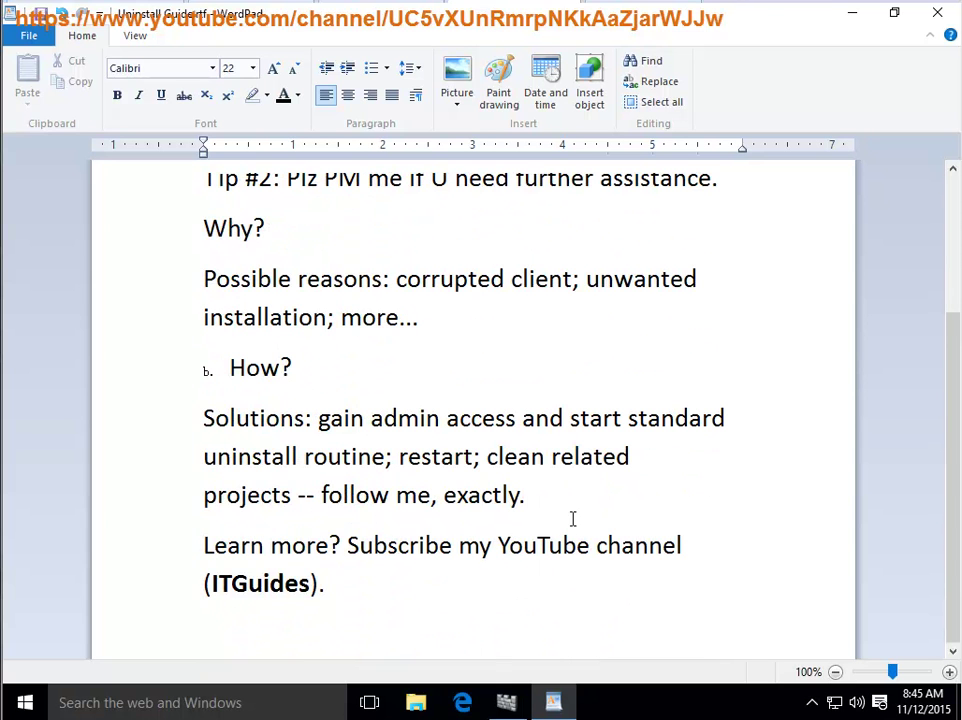
pyautogui.press('Return')
pyautogui.write('For 10/8.')
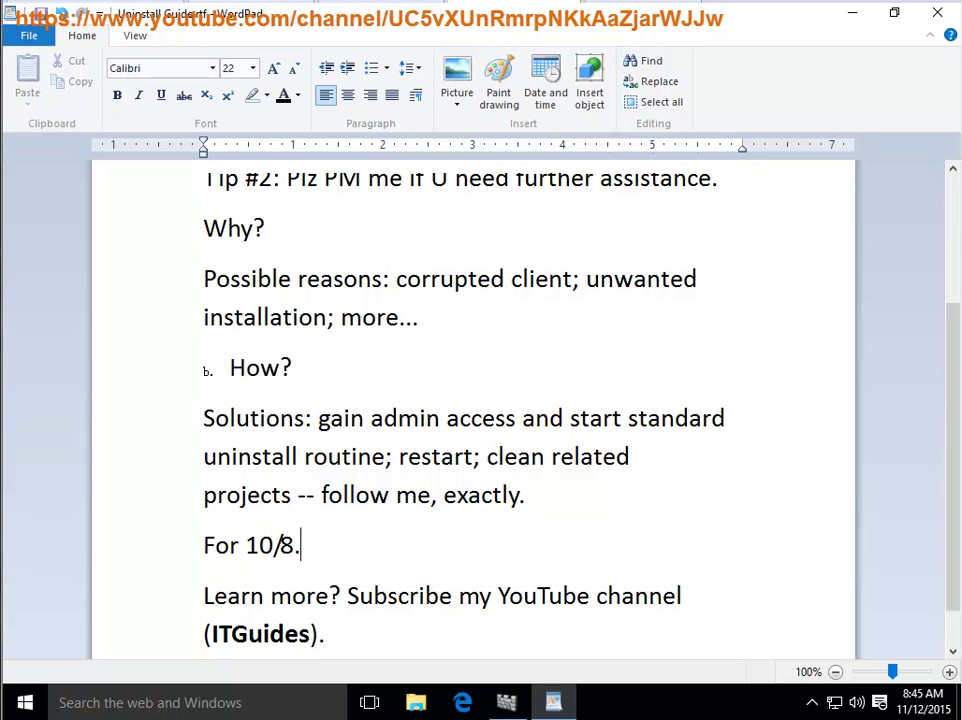
pyautogui.write('.. DISABLE')
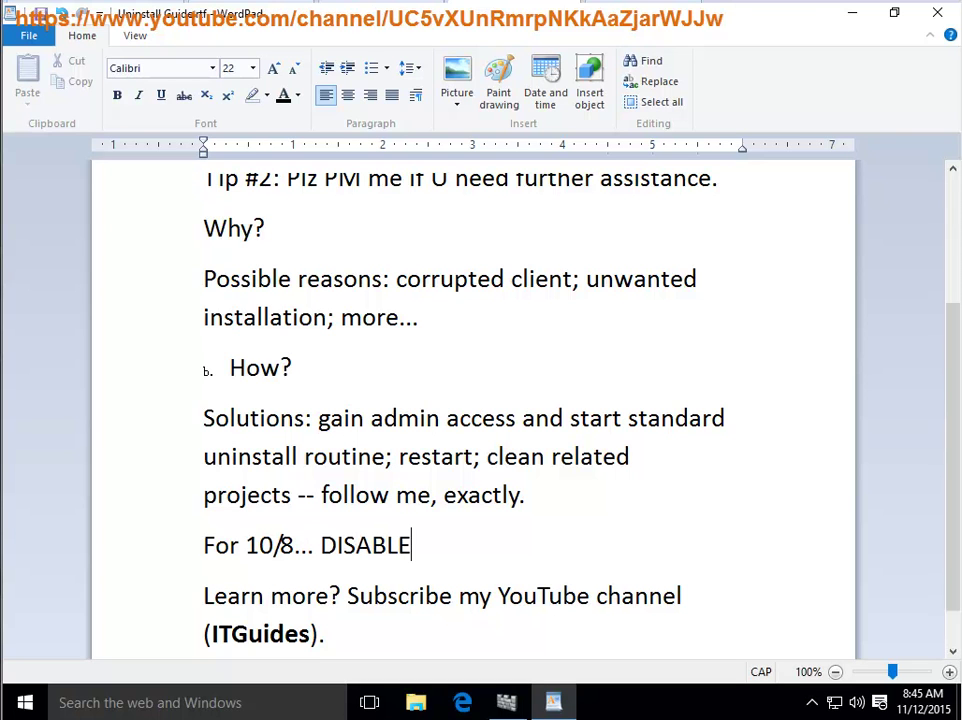
# Step: Underline the whole "For 10/8... DISABLE" line
pyautogui.moveTo(400, 555); pyautogui.dragTo(204, 548)
pyautogui.click(161, 95)
pyautogui.click(449, 548)
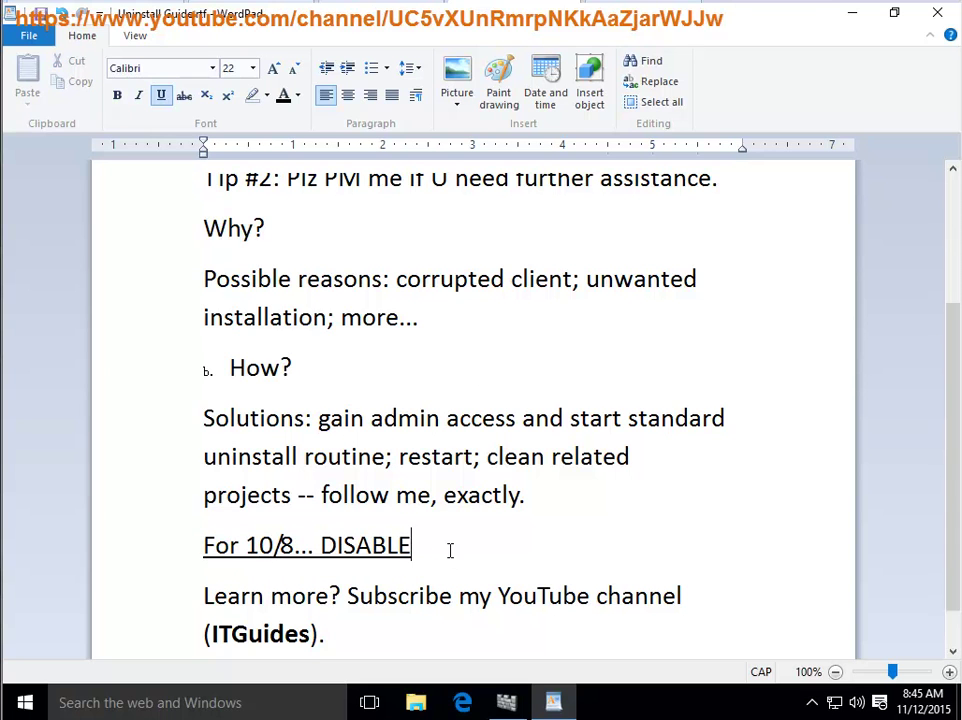
# Step: Minimize the guide document and close the open Windows Defender window
pyautogui.click(852, 18)
pyautogui.click(507, 702)
pyautogui.click(828, 94)
# Step: Search the computer for "Windows" and open the Windows Defender desktop app
pyautogui.click(158, 705)
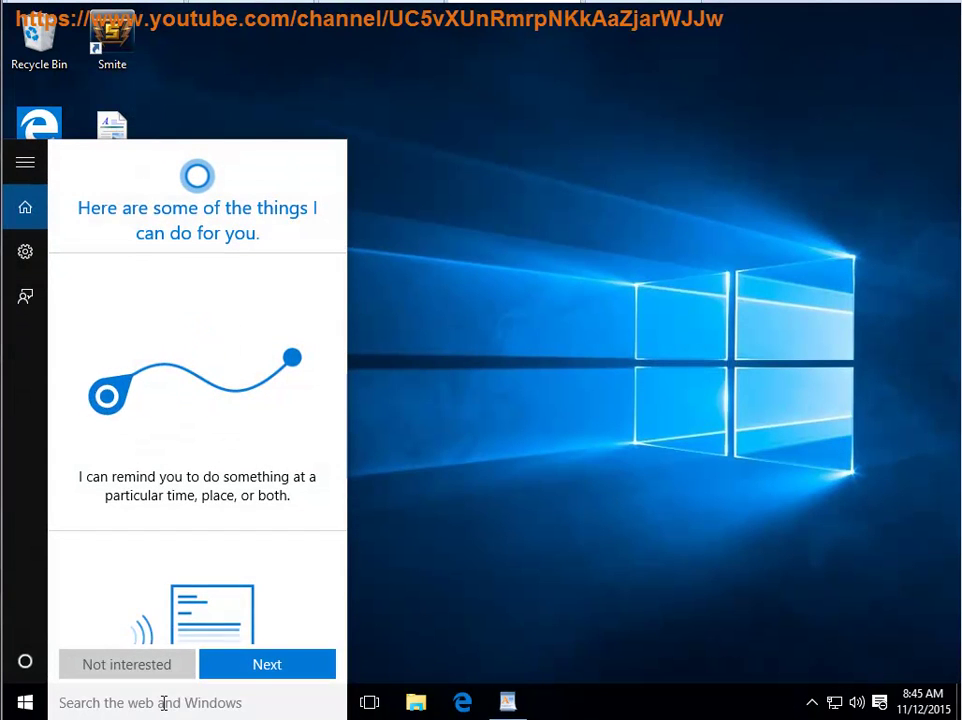
pyautogui.write('Window')
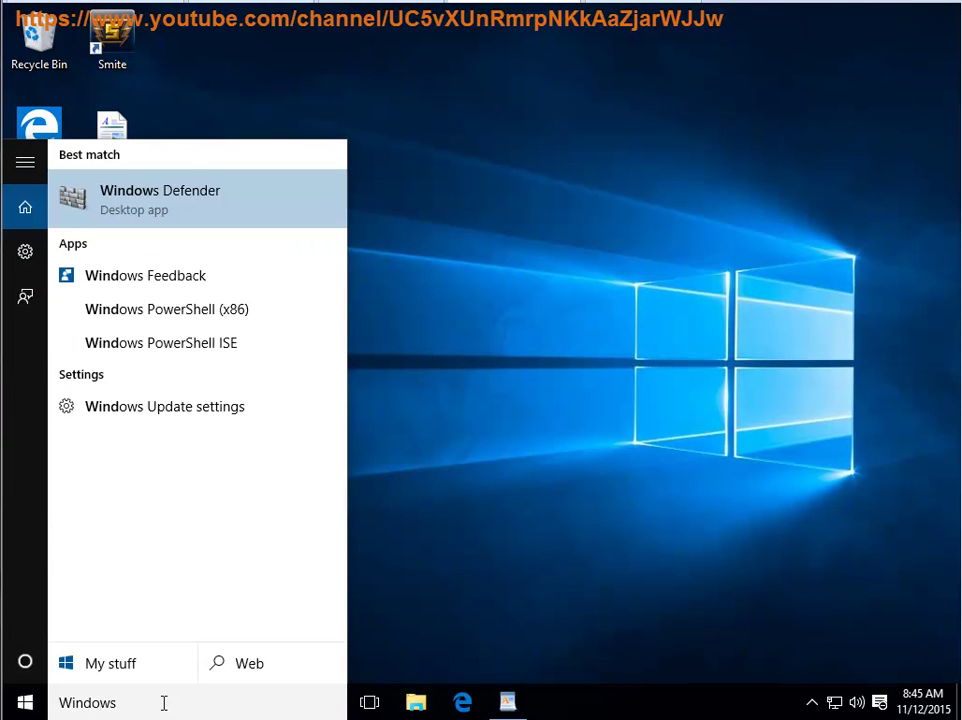
pyautogui.write('s')
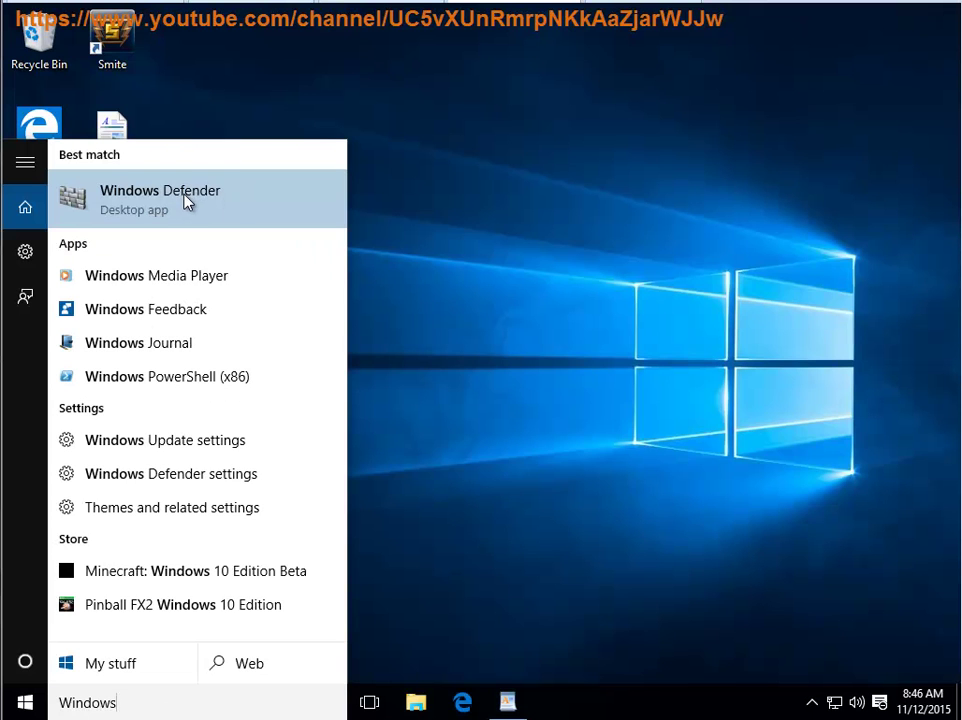
pyautogui.click(212, 201)
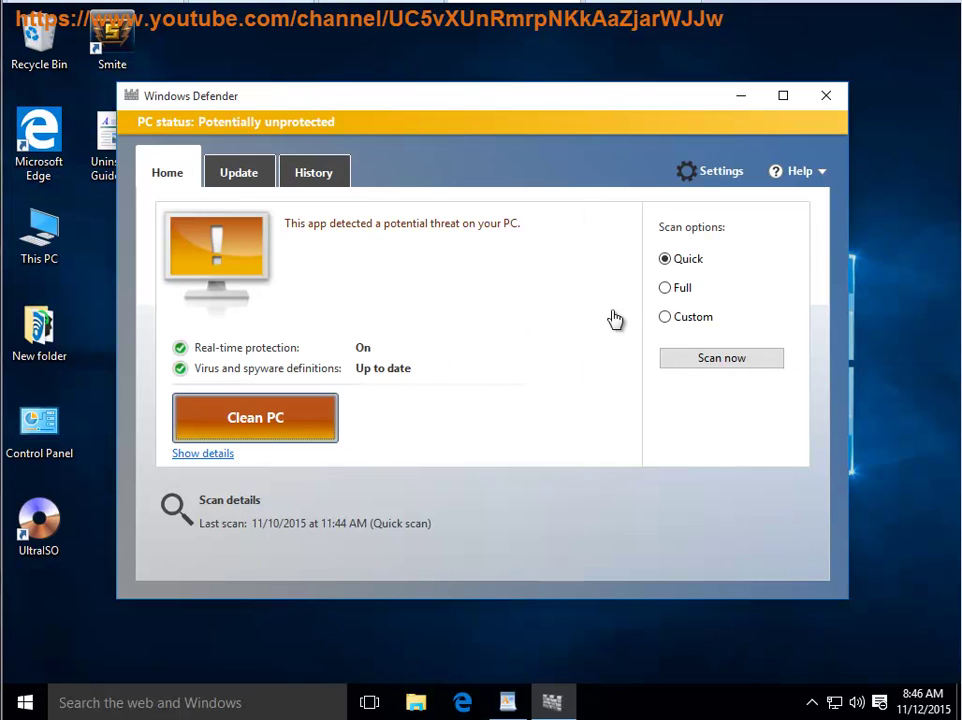
# Step: Open the Windows Defender settings and turn off Real-time protection and Cloud-based Protection
pyautogui.click(721, 172)
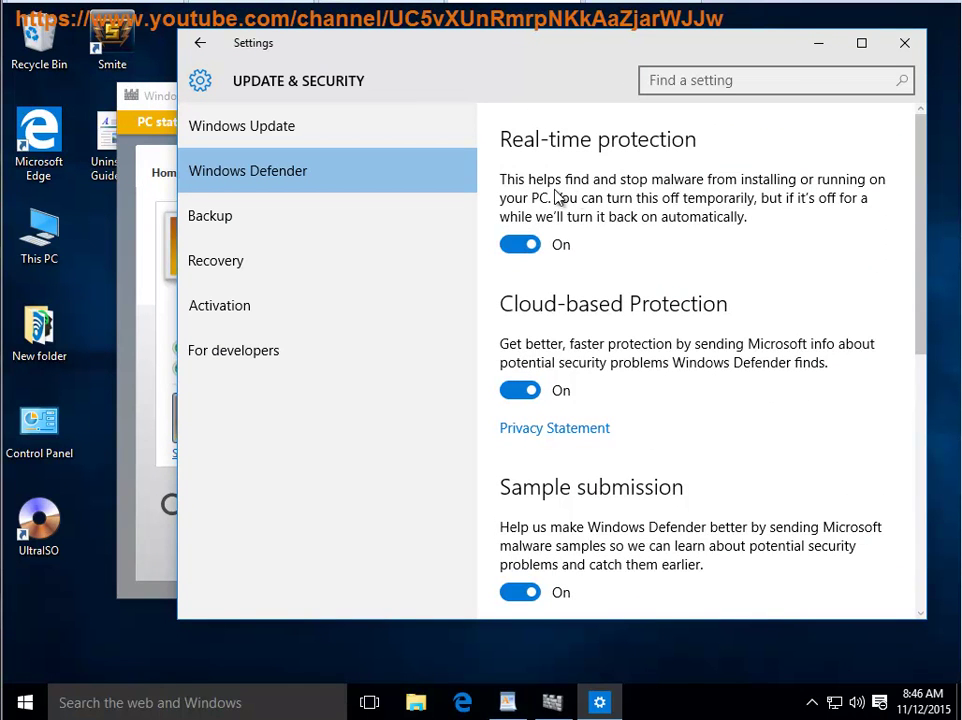
pyautogui.click(515, 245)
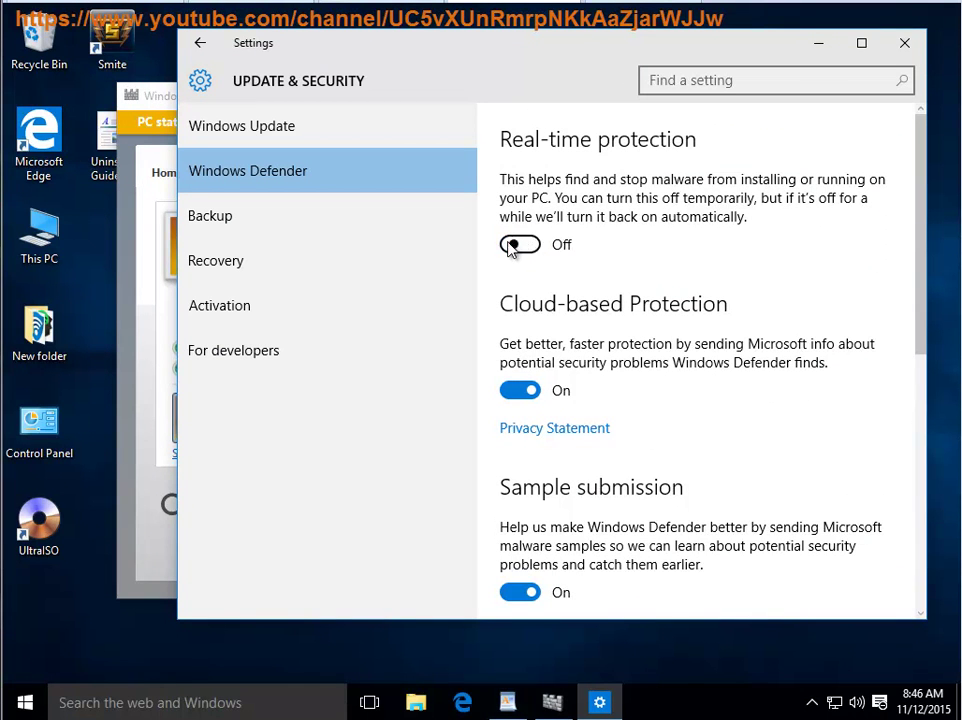
pyautogui.click(508, 394)
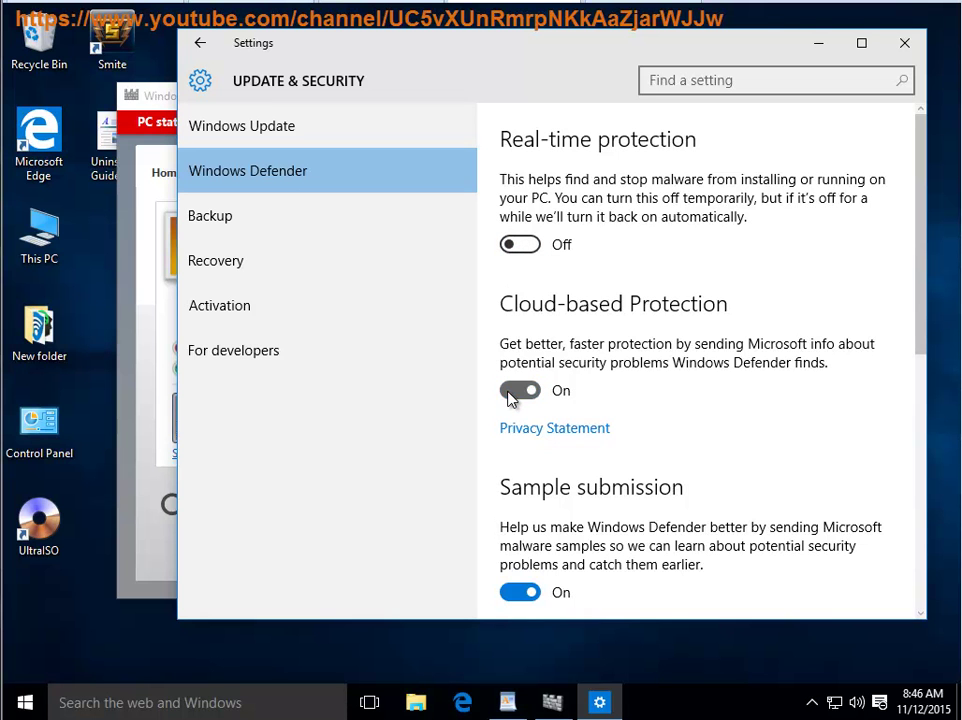
# Step: Look through the remaining Defender options, turn Real-time protection and Cloud-based Protection back on, and close Settings
pyautogui.scroll(-3, 755, 340)
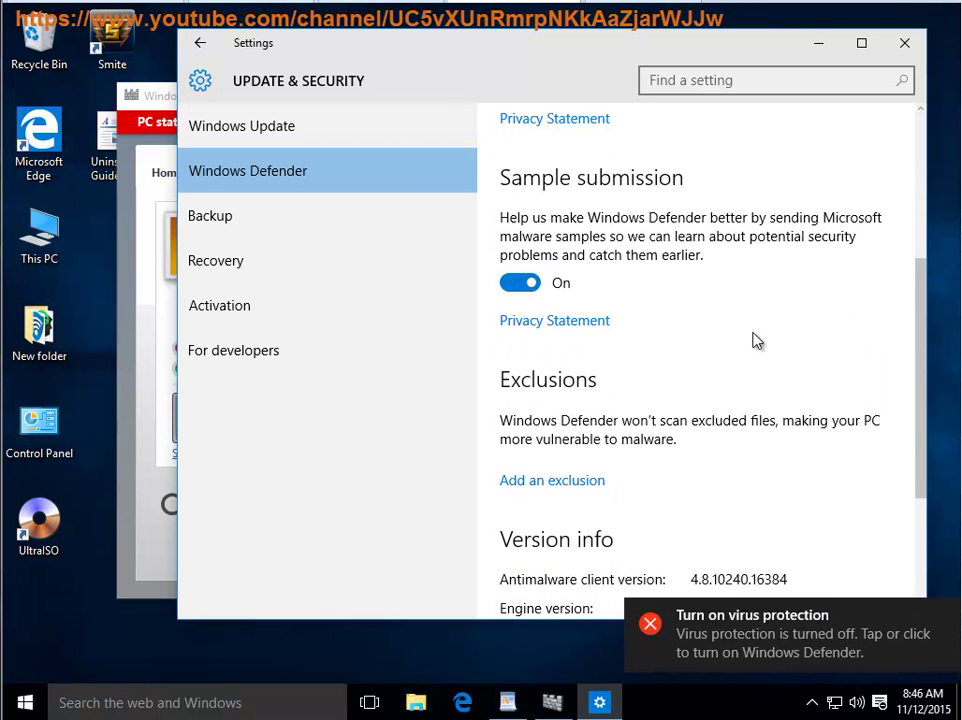
pyautogui.scroll(-3, 590, 473)
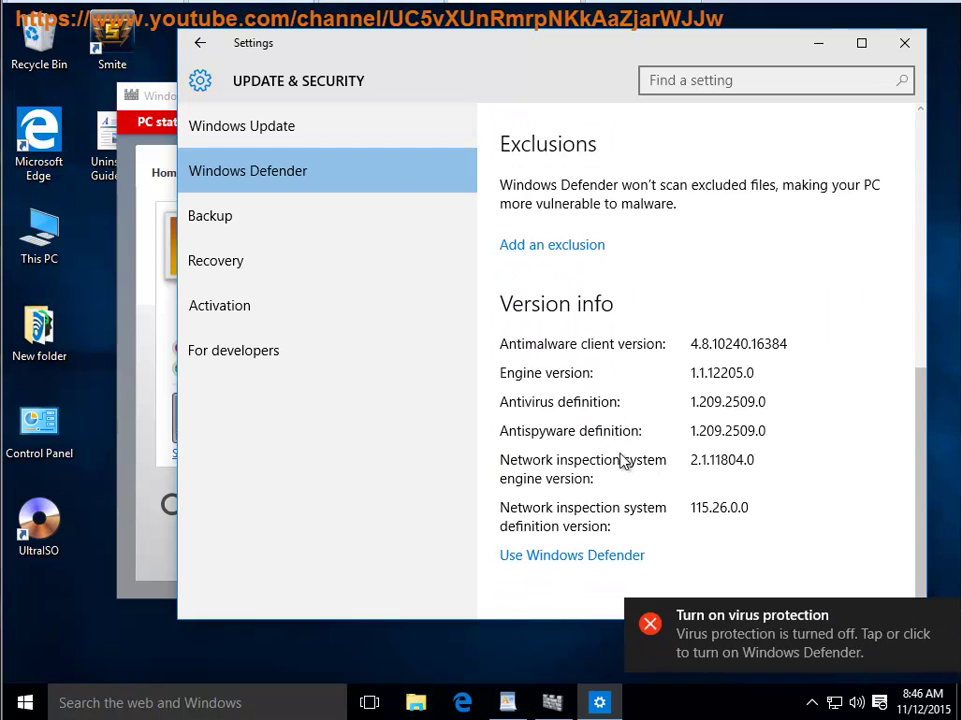
pyautogui.scroll(5, 625, 460)
pyautogui.scroll(2, 580, 187)
pyautogui.click(515, 244)
pyautogui.click(524, 389)
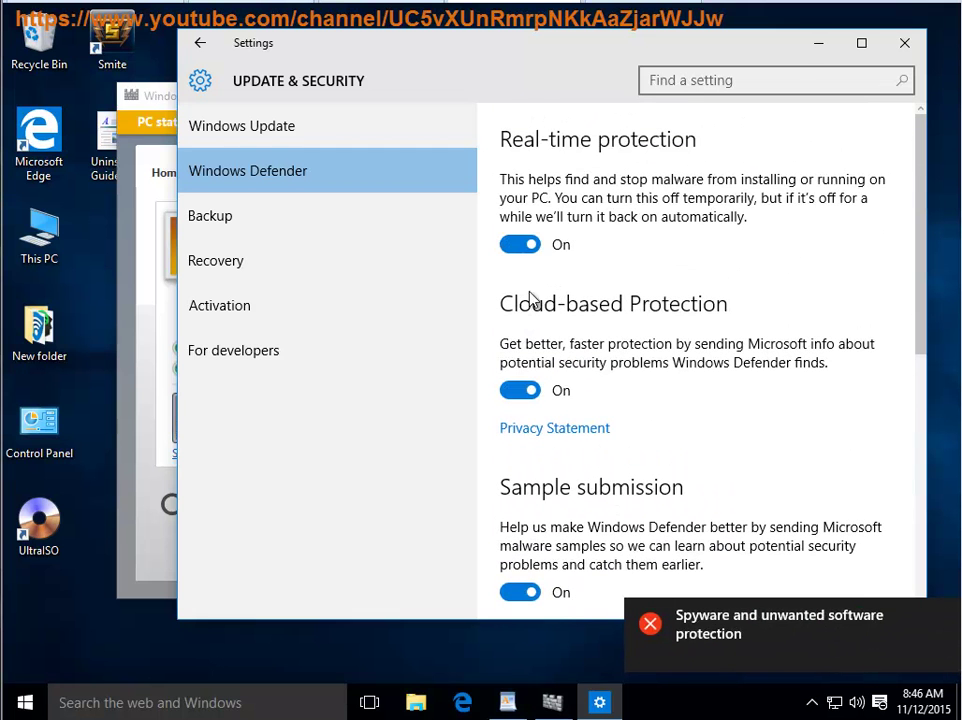
pyautogui.click(905, 43)
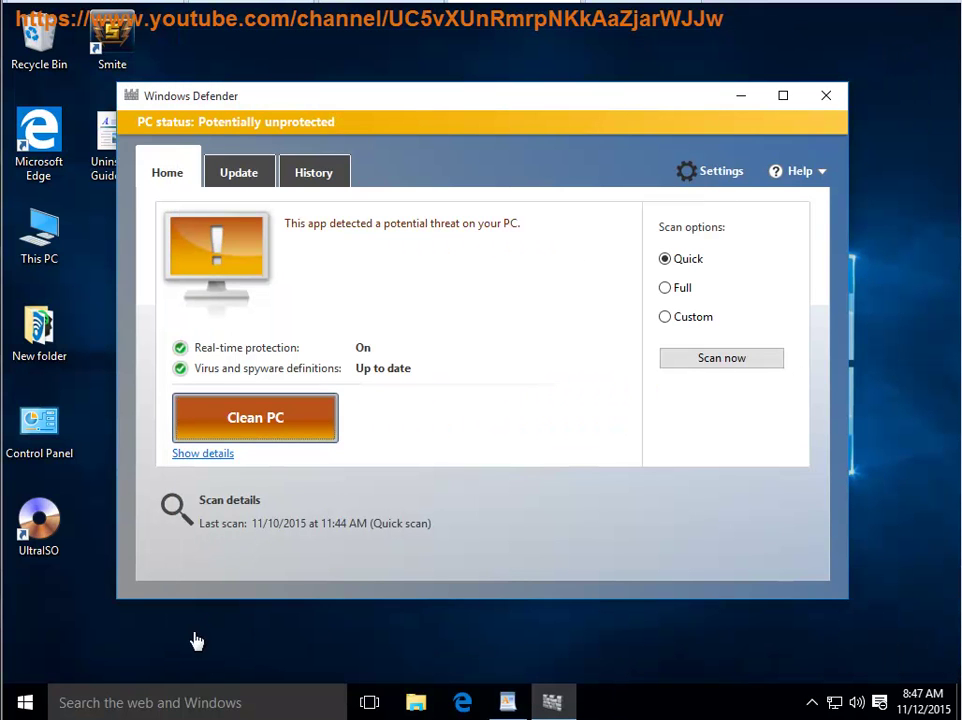
# Step: Search the computer for "windows defender" and open the Windows Defender settings result
pyautogui.click(174, 694)
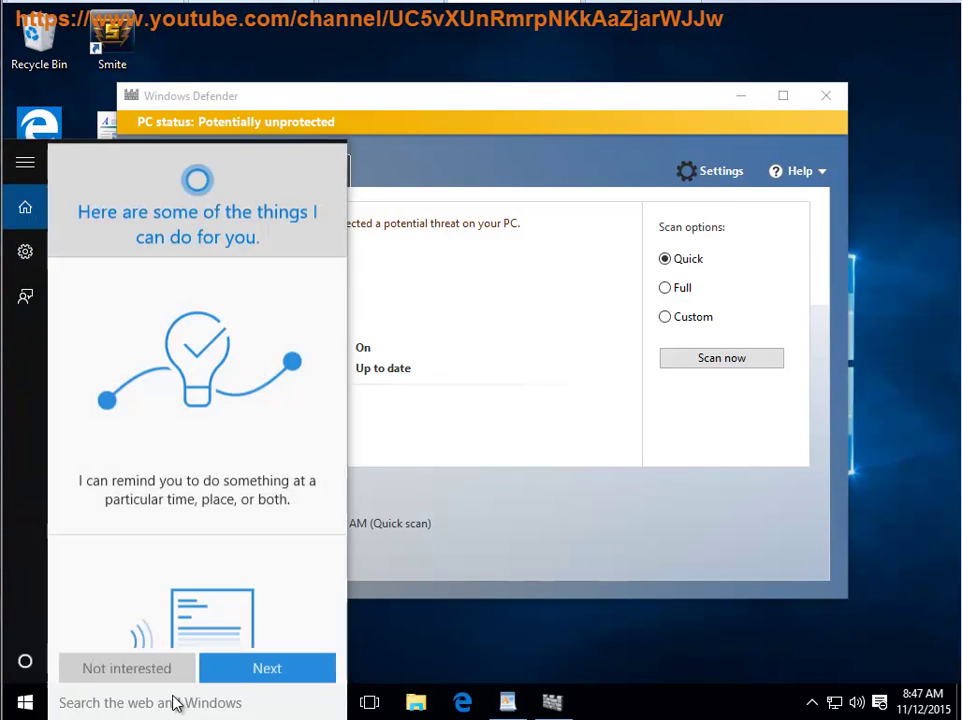
pyautogui.write('window')
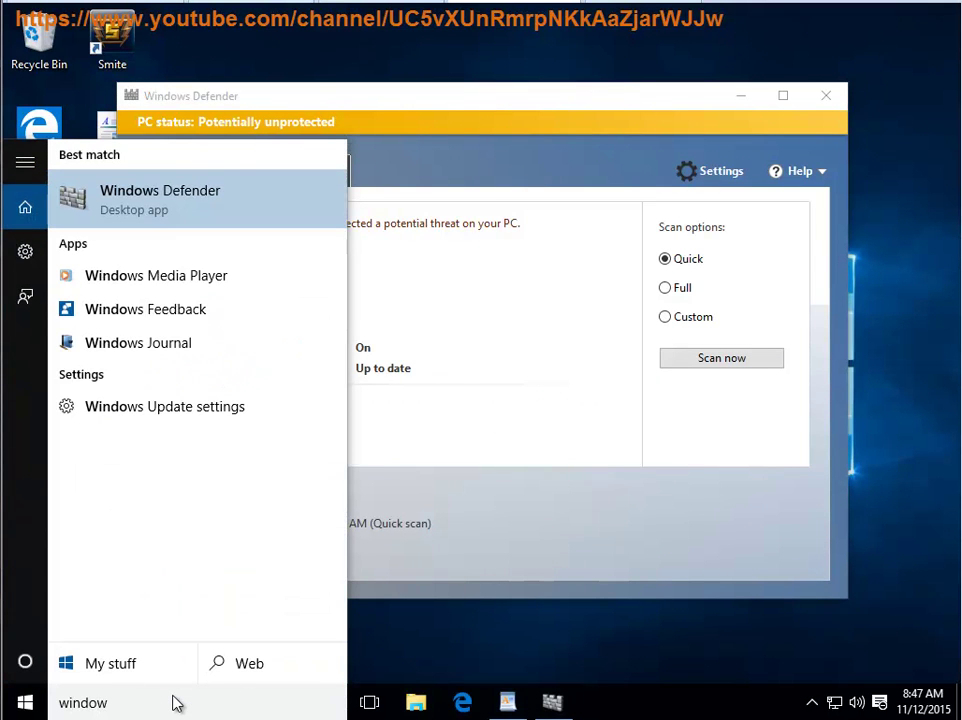
pyautogui.write('s de')
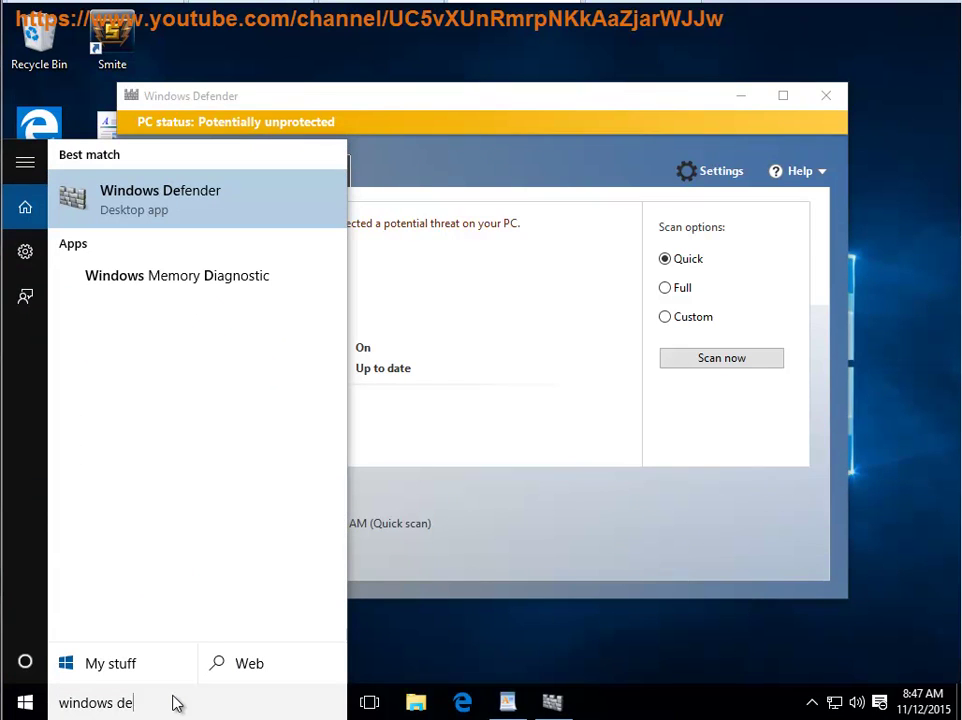
pyautogui.write('fender')
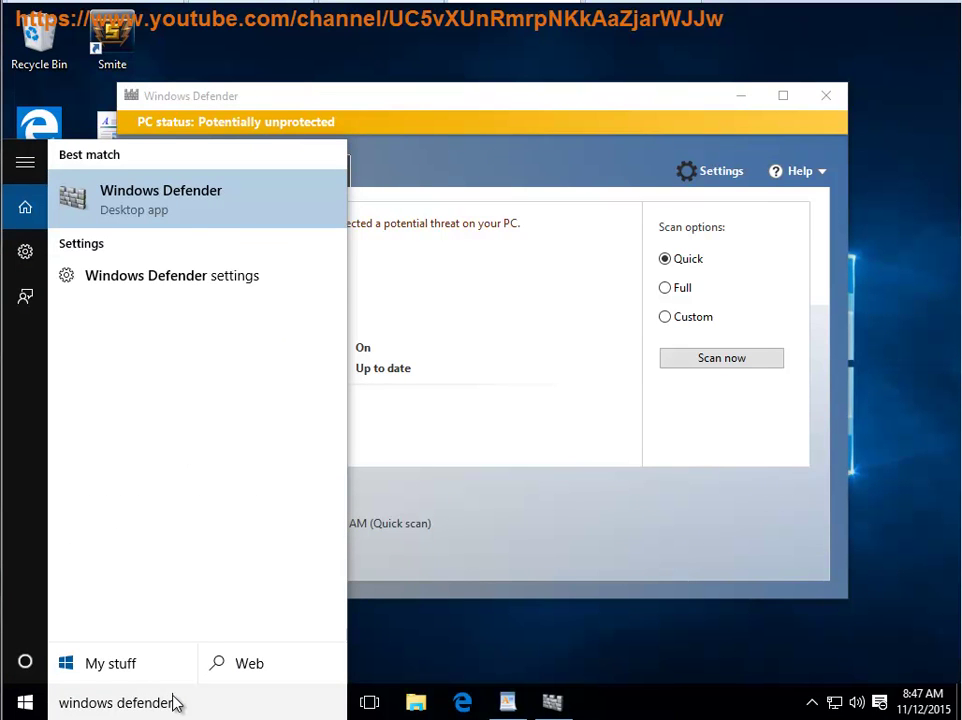
pyautogui.press('Down')
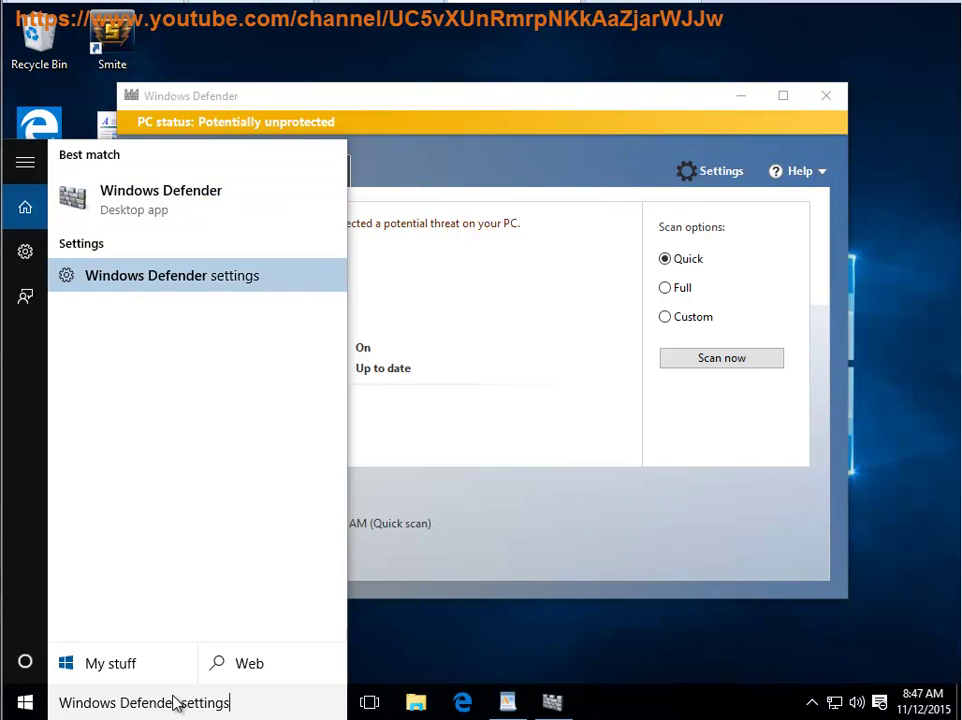
pyautogui.click(210, 278)
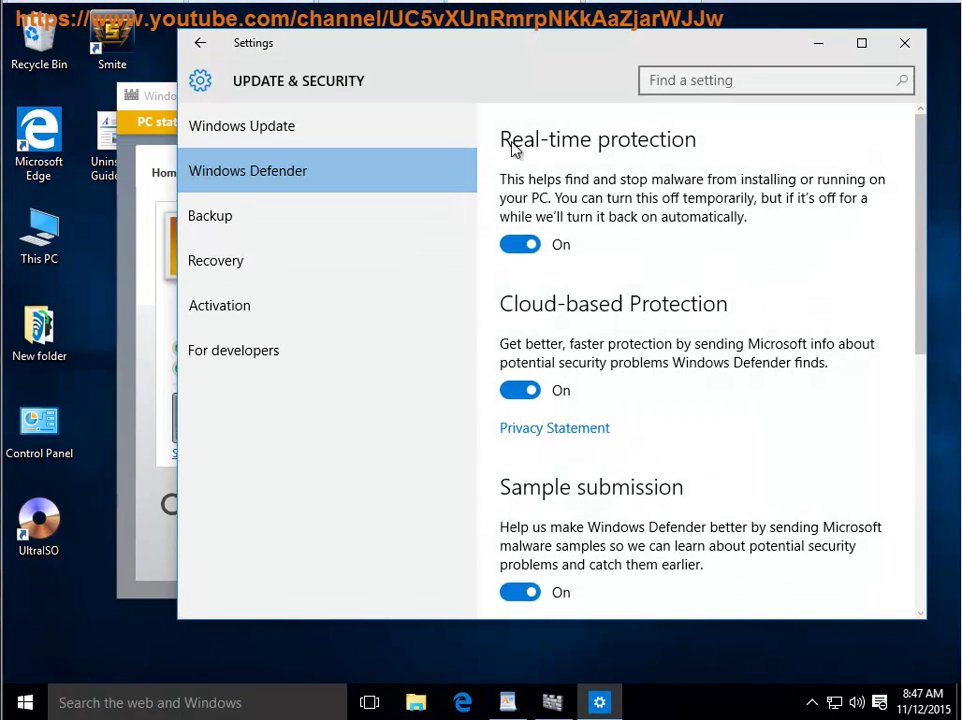
# Step: Switch Real-time protection and Cloud-based Protection off and back on
pyautogui.click(520, 245)
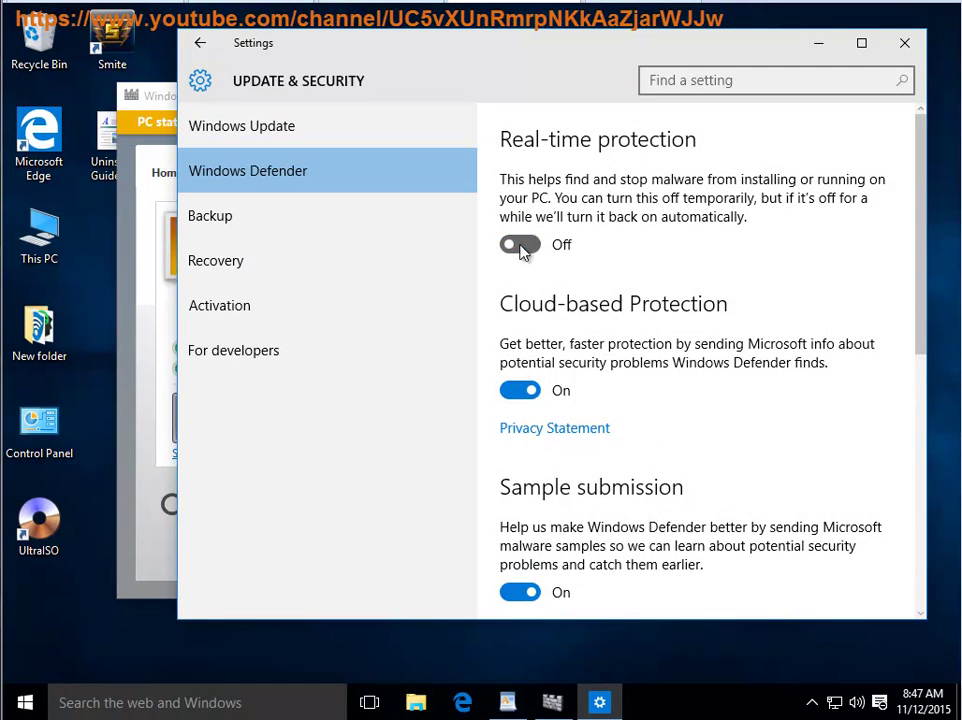
pyautogui.click(527, 391)
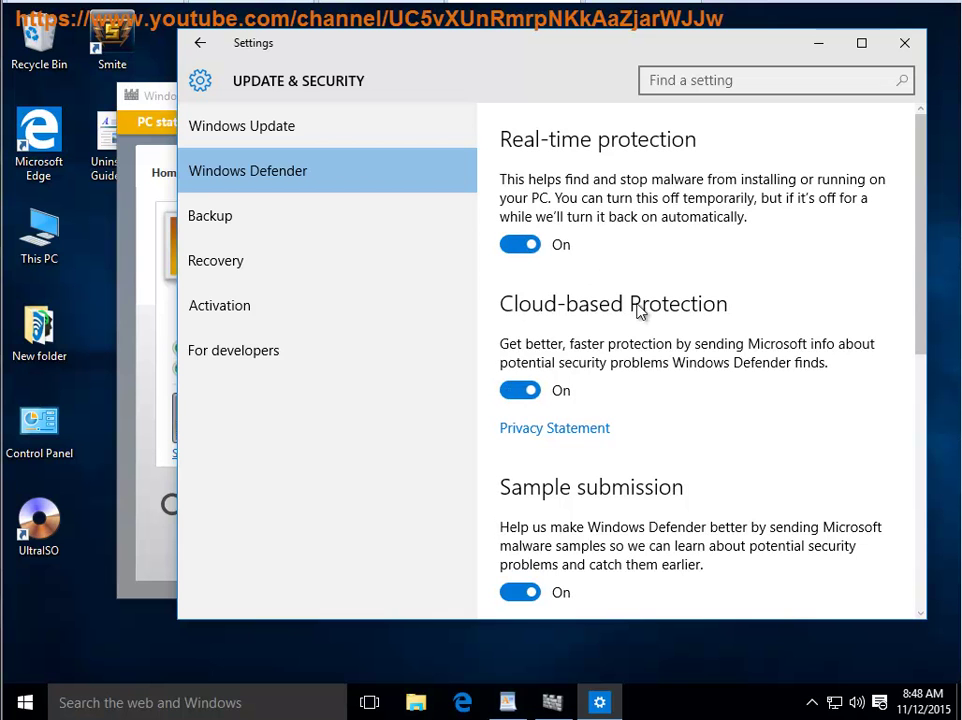
# Step: Close the Settings window and the Windows Defender window
pyautogui.click(905, 45)
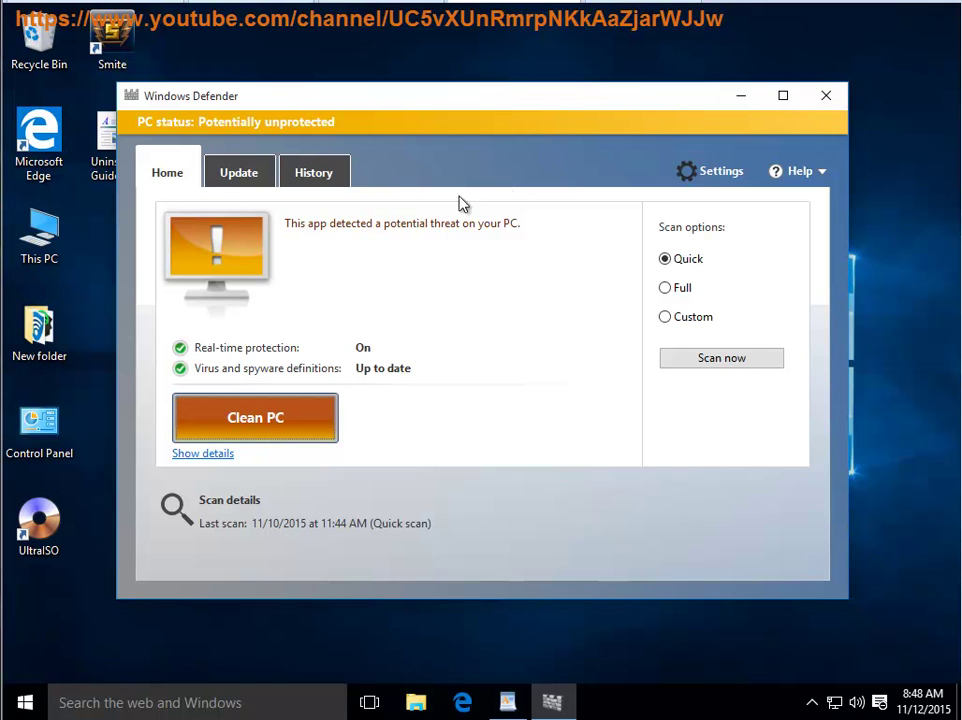
pyautogui.click(826, 95)
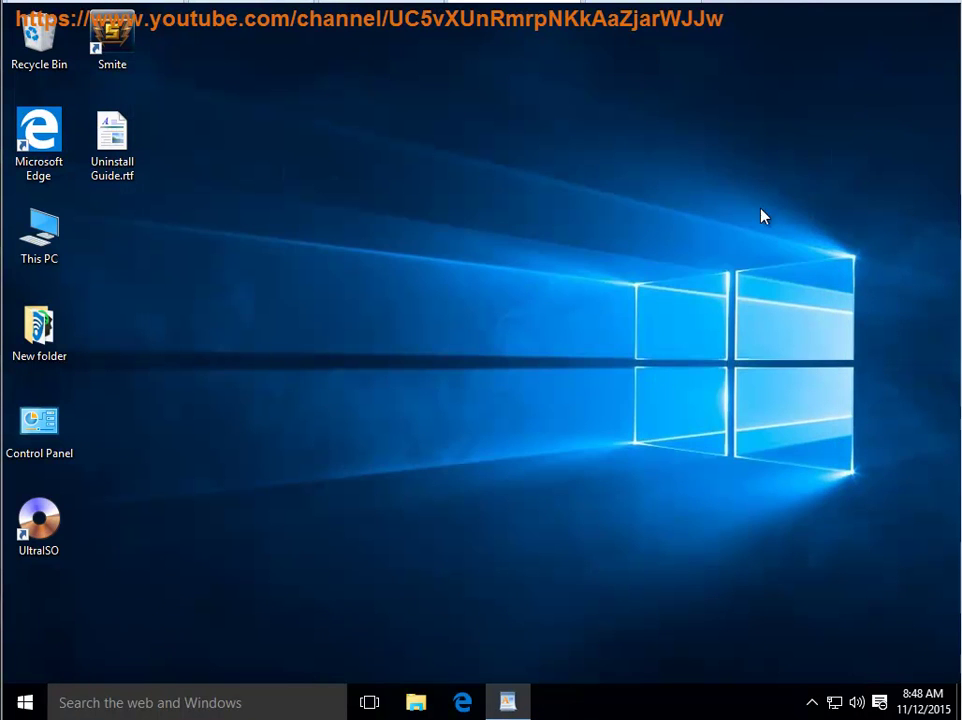
# Step: Bring the open uninstall guide back into view and highlight a passage of its text
pyautogui.click(509, 705)
pyautogui.doubleClick(300, 545)
pyautogui.hotkey('shift', 'Left')
pyautogui.hotkey('shift', 'Left')
pyautogui.hotkey('shift', 'Left')
pyautogui.hotkey('shift', 'Left')
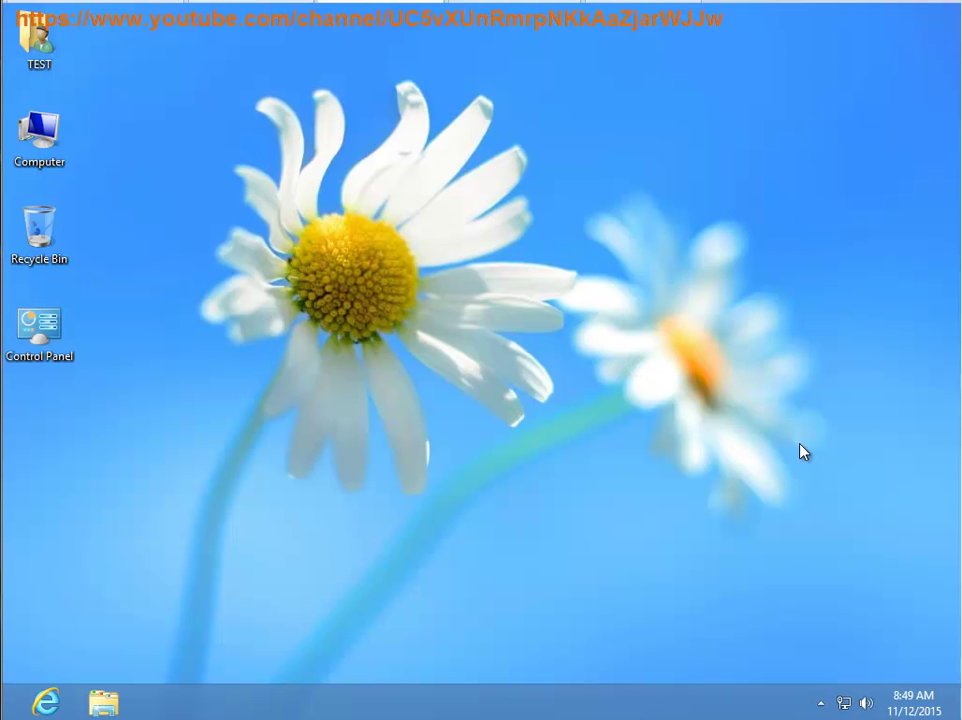
# Step: Search the Windows 8 apps for "Windows" and open Windows Defender from the results
pyautogui.press('super')
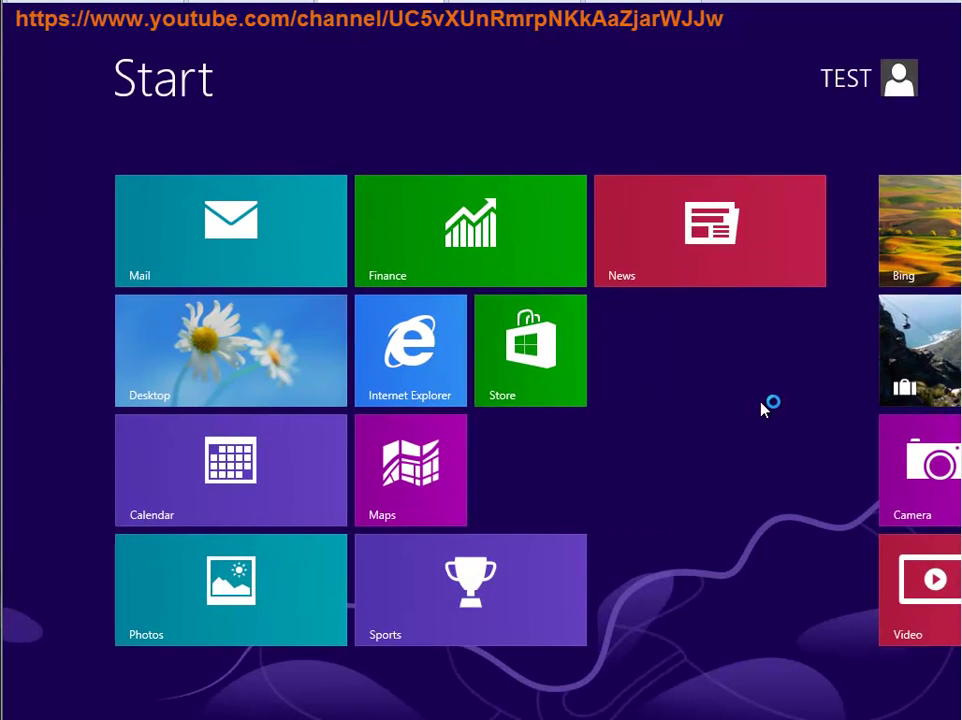
pyautogui.scroll(-3, 878, 708)
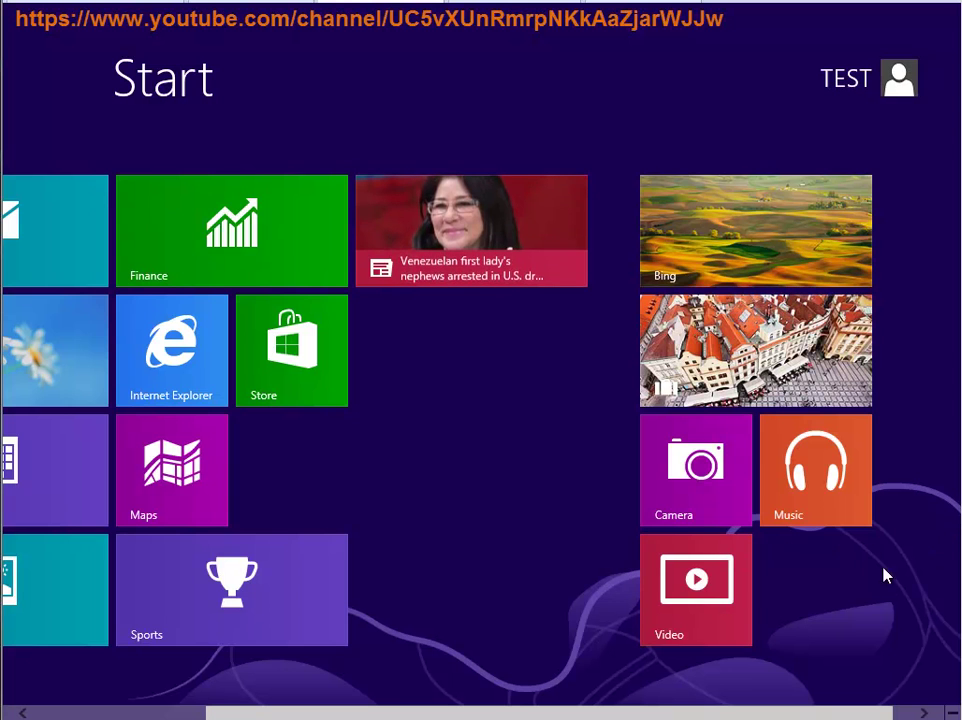
pyautogui.moveTo(952, 712)
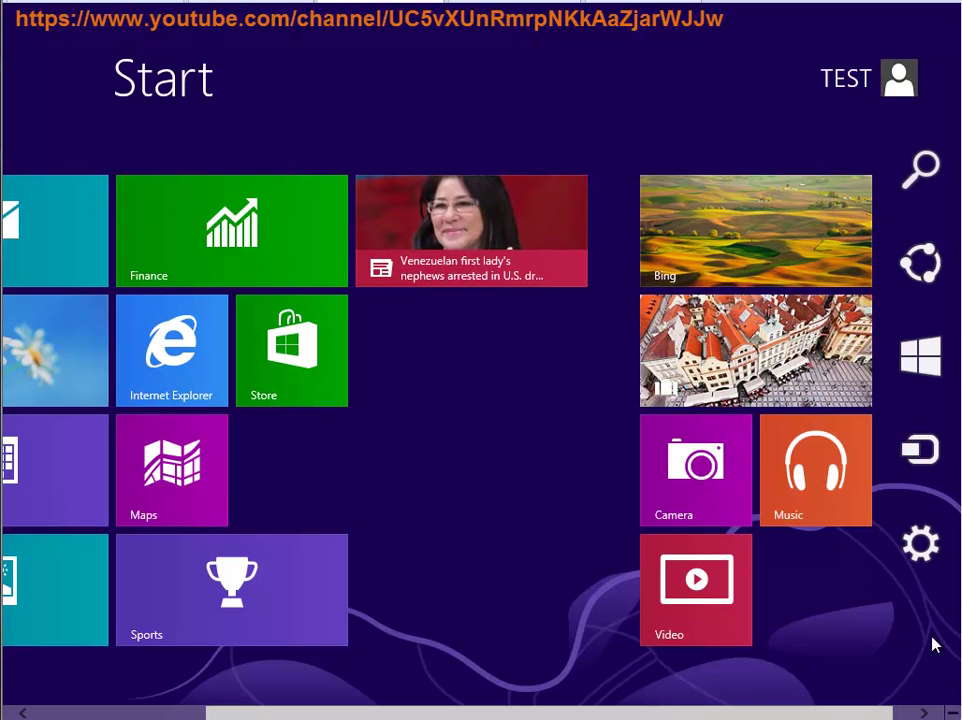
pyautogui.click(928, 203)
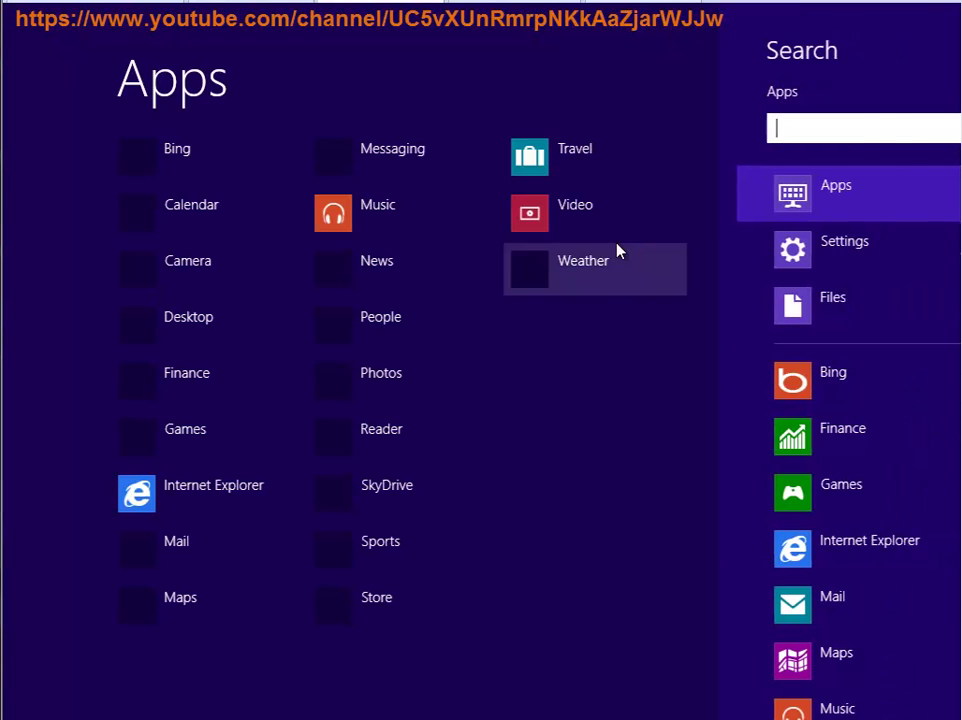
pyautogui.write('Windows')
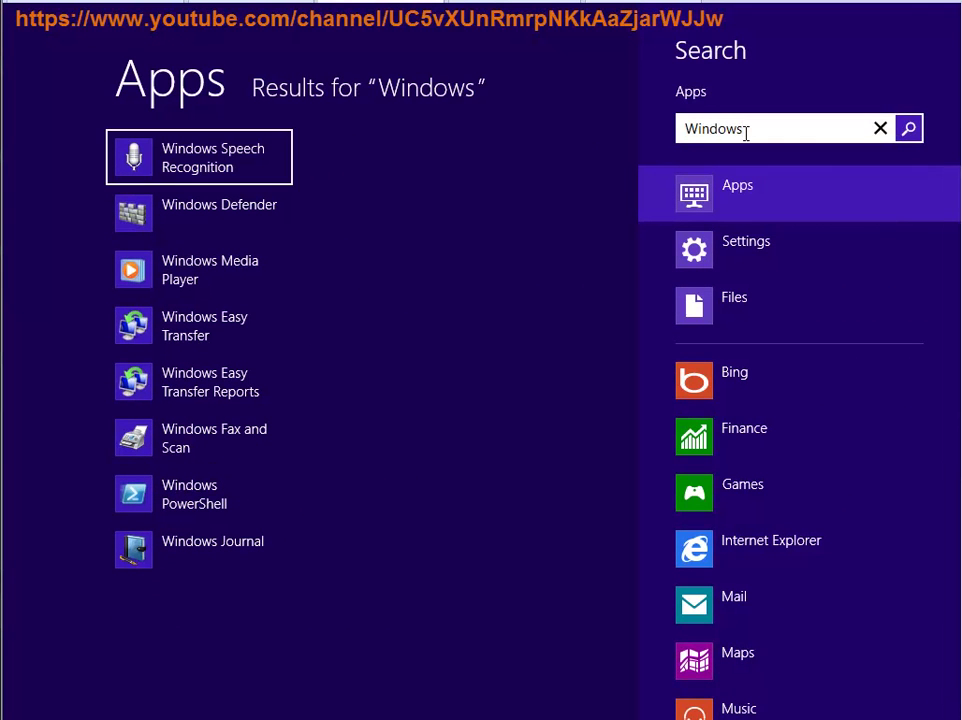
pyautogui.press('Down')
pyautogui.press('Return')
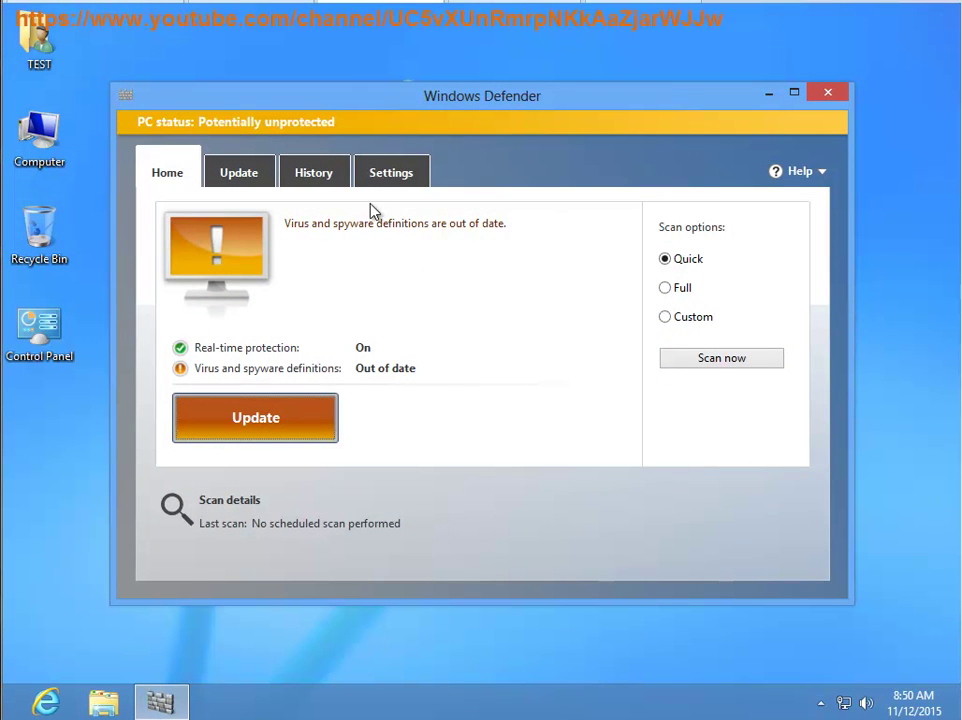
# Step: Turn off real-time protection in the Windows Defender settings and save the change
pyautogui.click(395, 176)
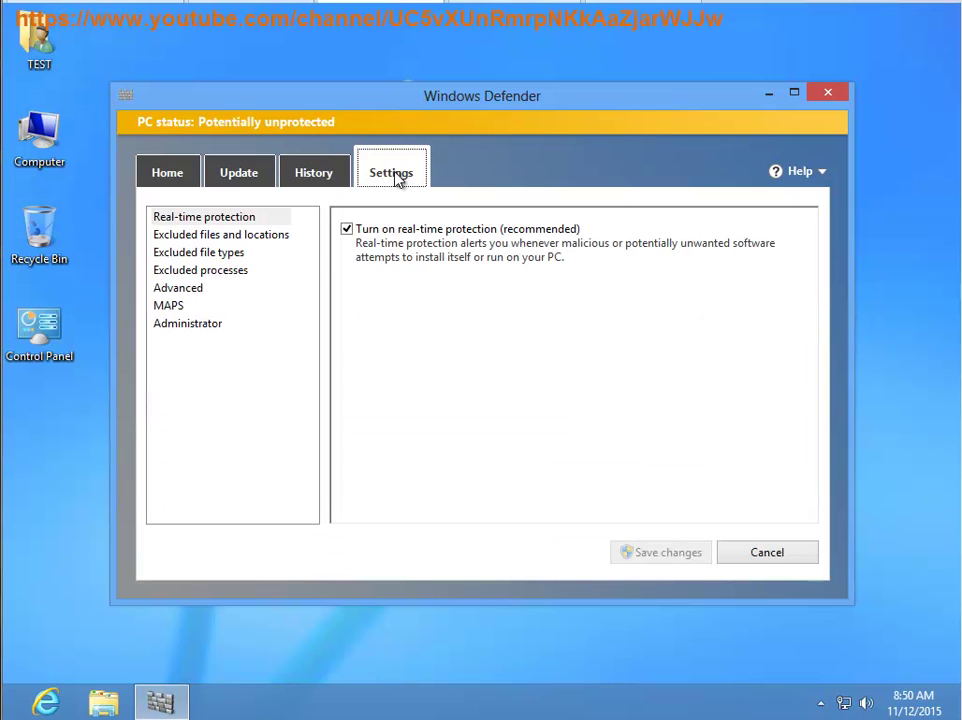
pyautogui.click(250, 221)
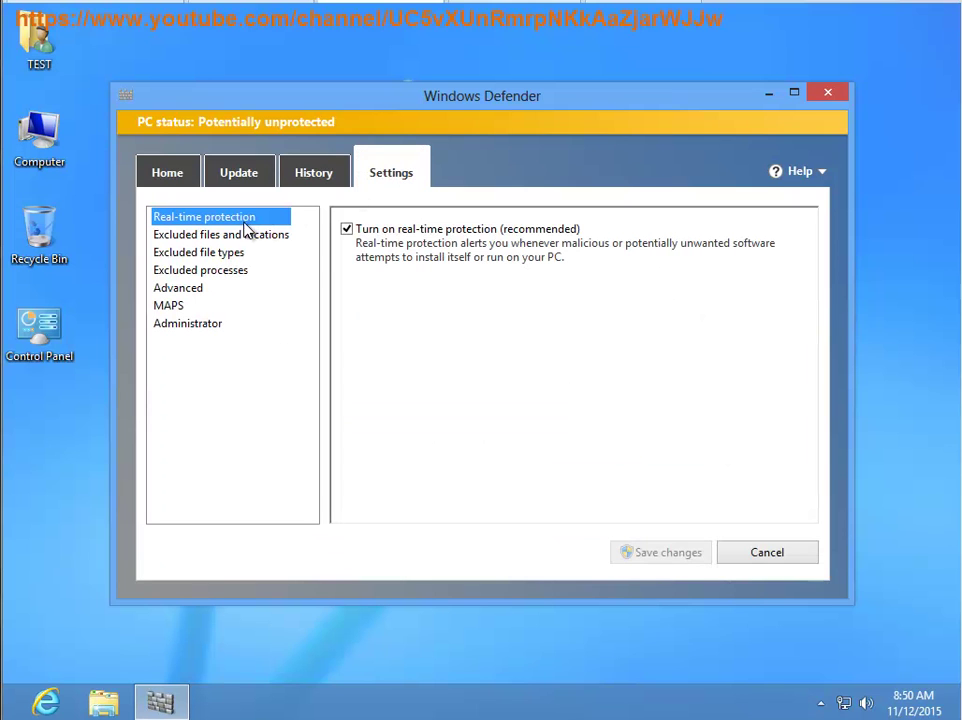
pyautogui.click(347, 229)
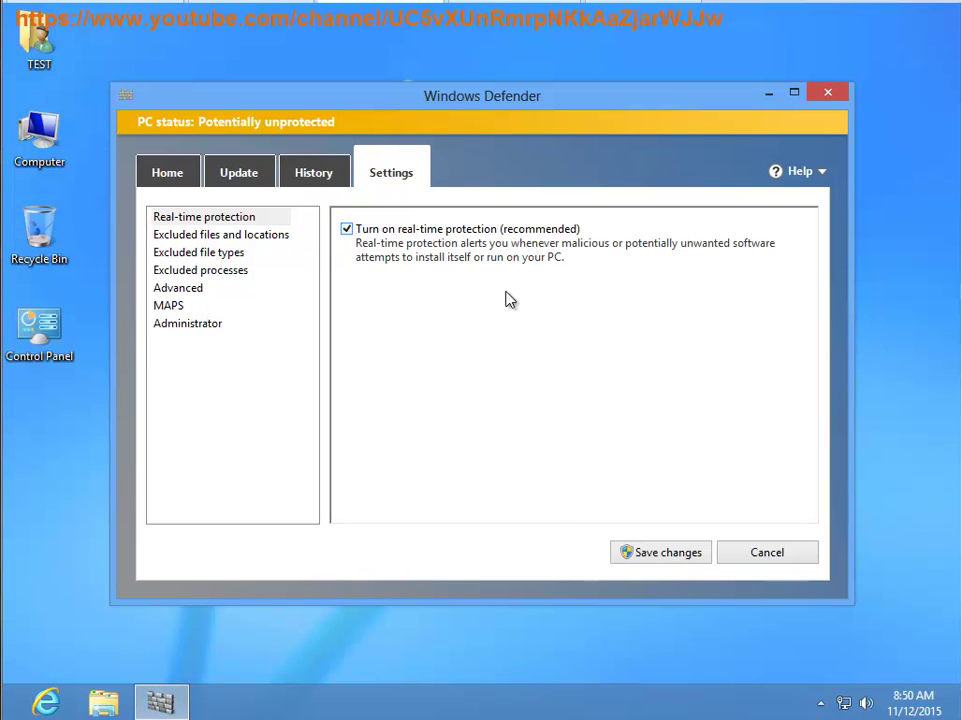
pyautogui.click(400, 233)
pyautogui.click(648, 556)
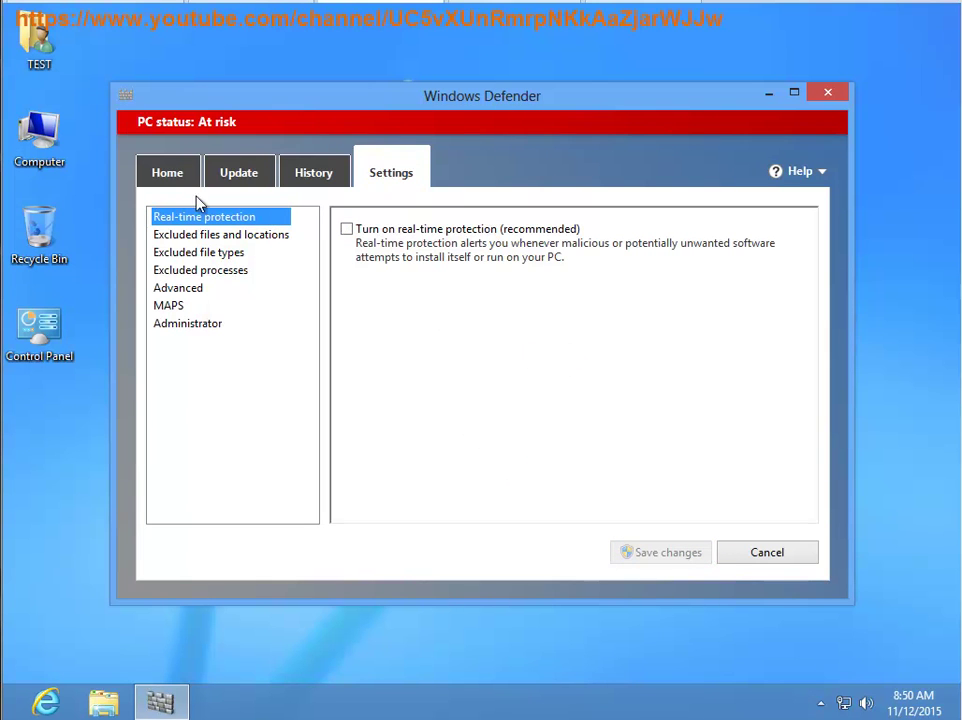
# Step: Open Computer Management for this computer and display the Services list under Services and Applications
pyautogui.rightClick(37, 130)
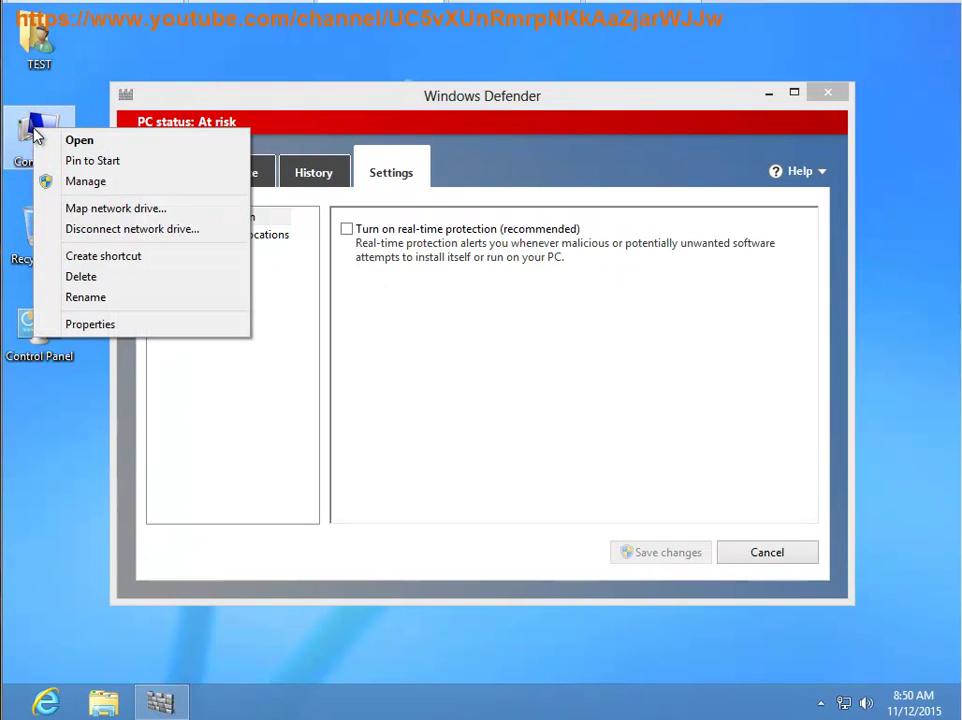
pyautogui.click(70, 182)
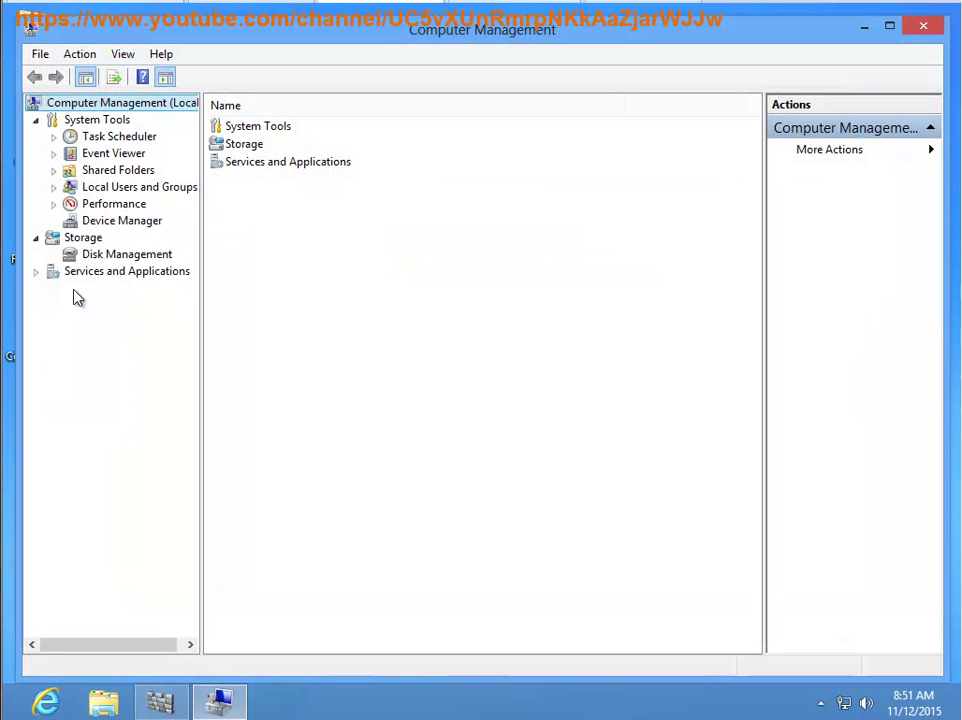
pyautogui.click(36, 272)
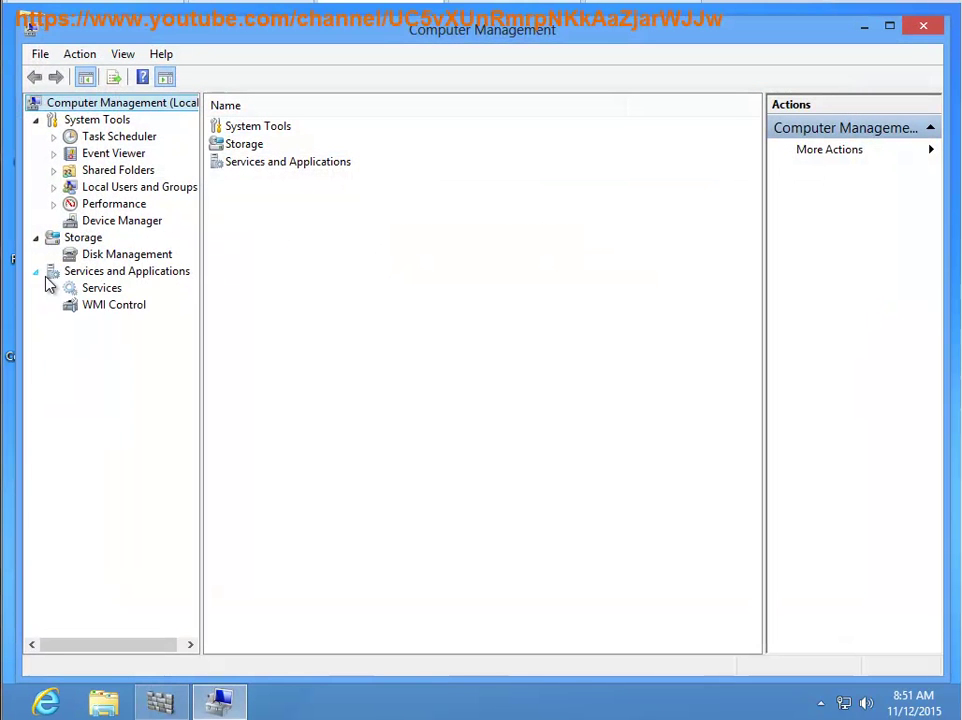
pyautogui.click(102, 288)
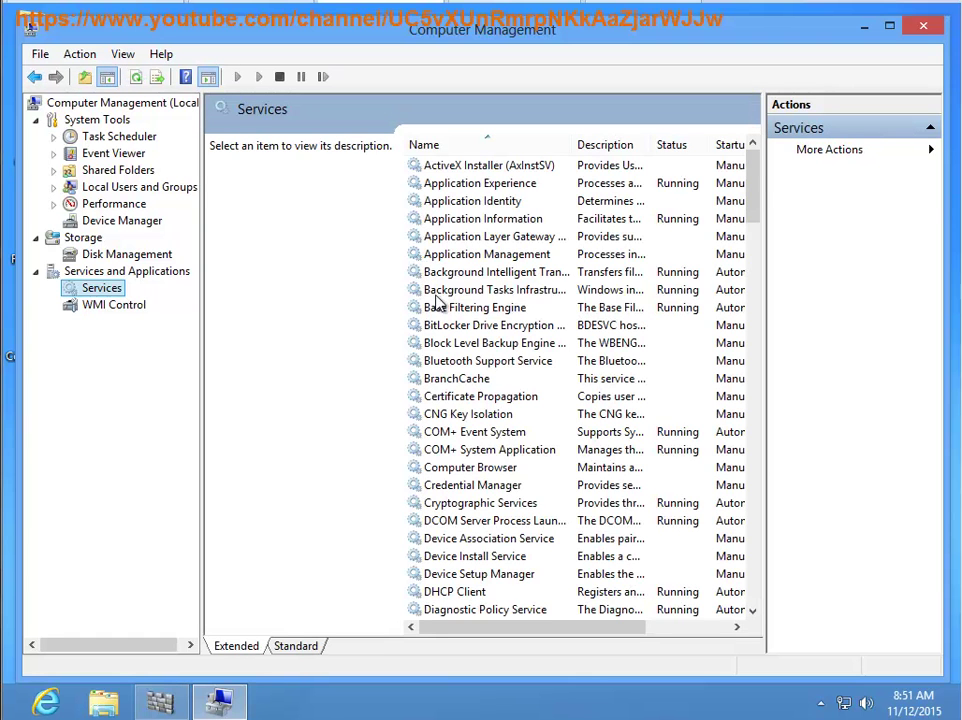
# Step: Locate Windows Defender Service in the services list and open its properties
pyautogui.click(485, 290)
pyautogui.press('w')
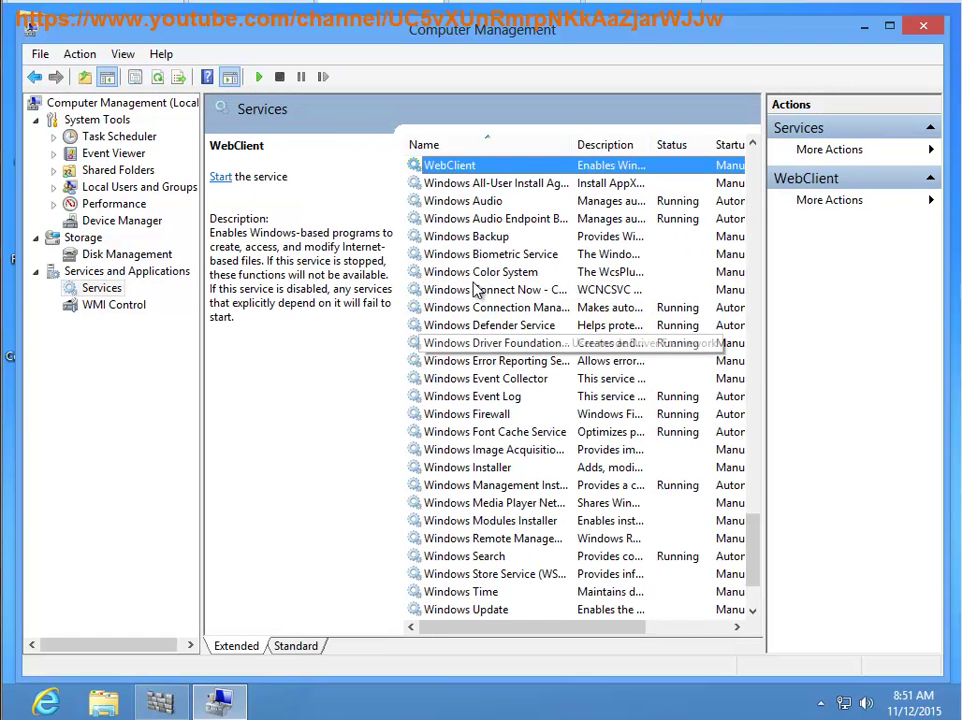
pyautogui.press('Down')
pyautogui.press('Down')
pyautogui.press('Down')
pyautogui.press('Down')
pyautogui.press('Down')
pyautogui.press('Down')
pyautogui.press('Down')
pyautogui.press('Down')
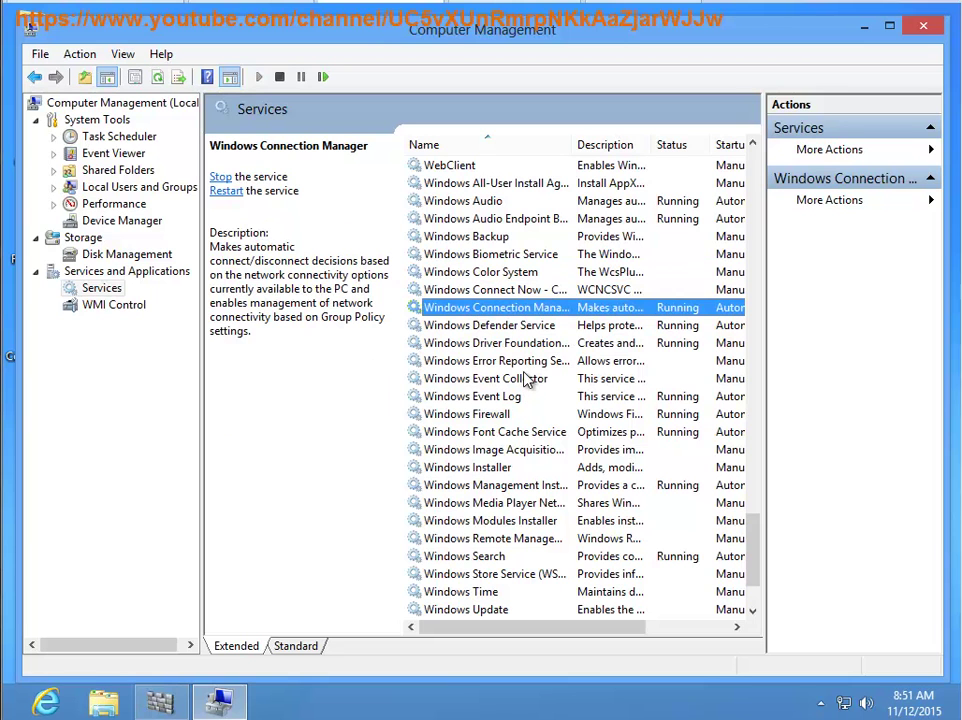
pyautogui.press('Down')
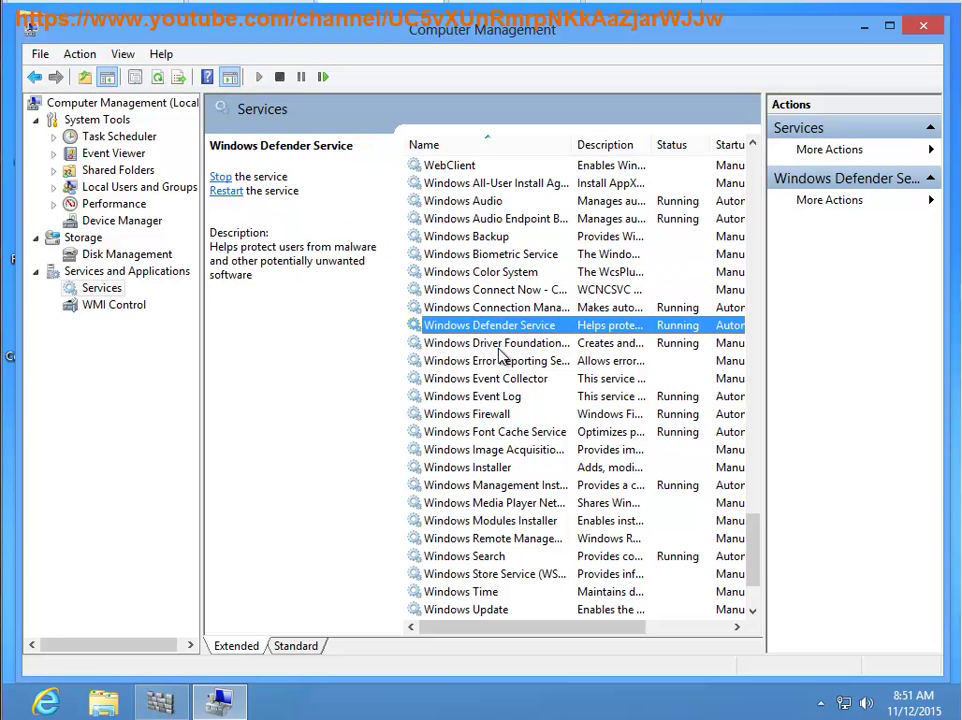
pyautogui.rightClick(489, 335)
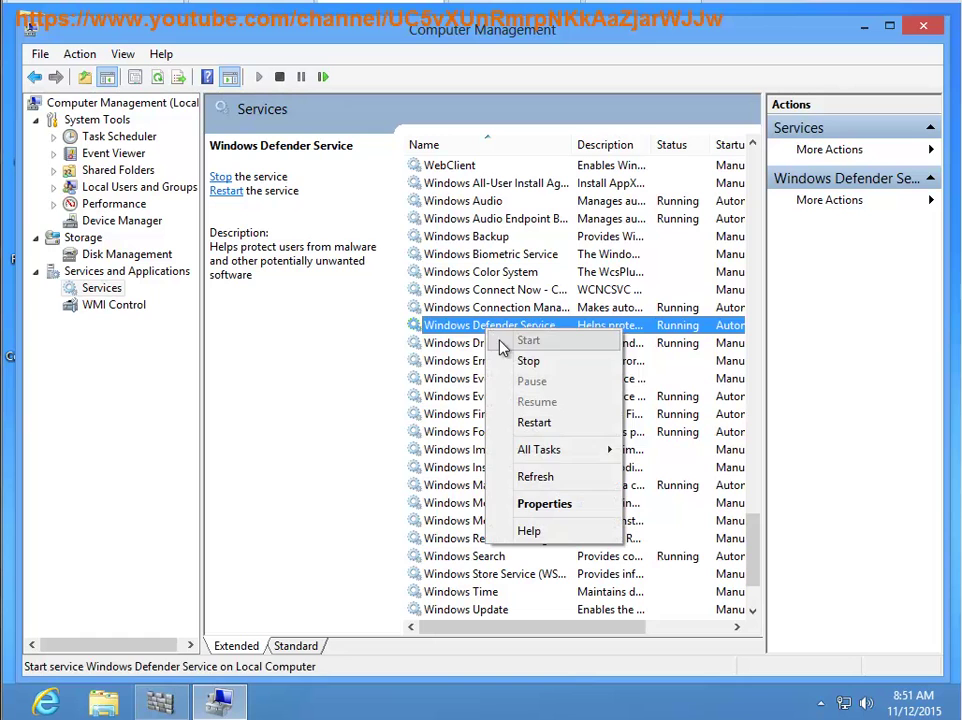
pyautogui.click(537, 502)
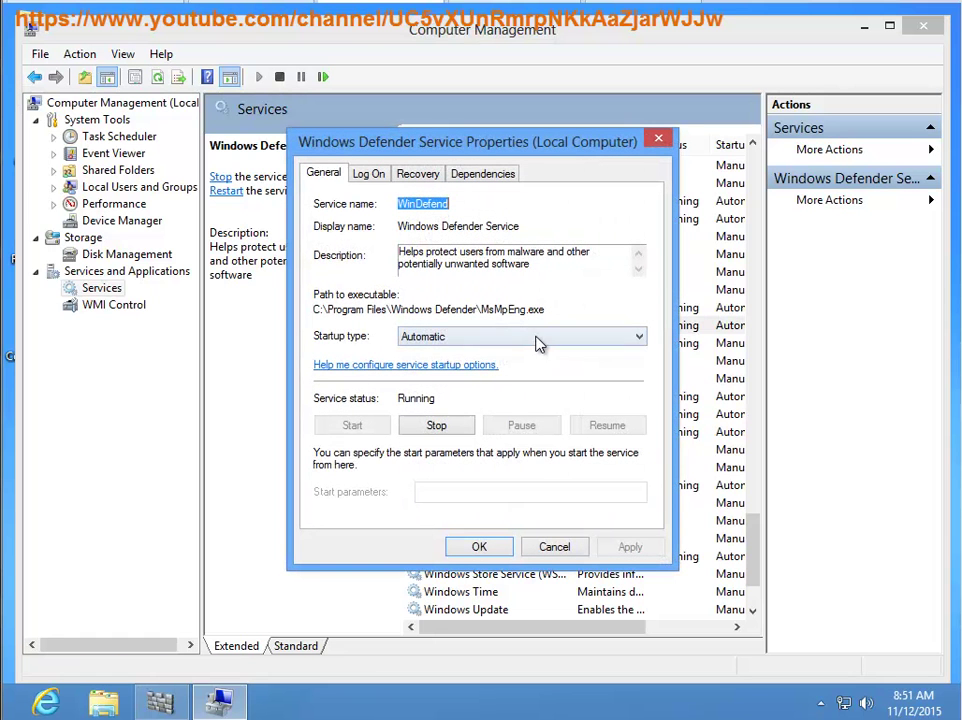
# Step: Set the Windows Defender Service startup type to Disabled, stop the service, and apply the changes
pyautogui.click(537, 343)
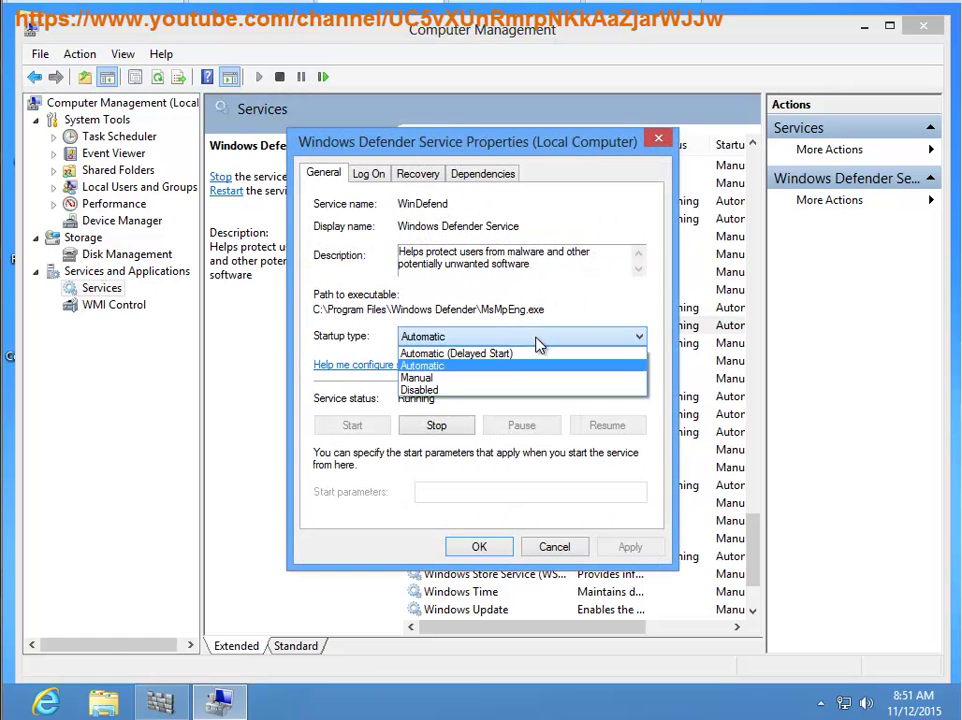
pyautogui.click(463, 392)
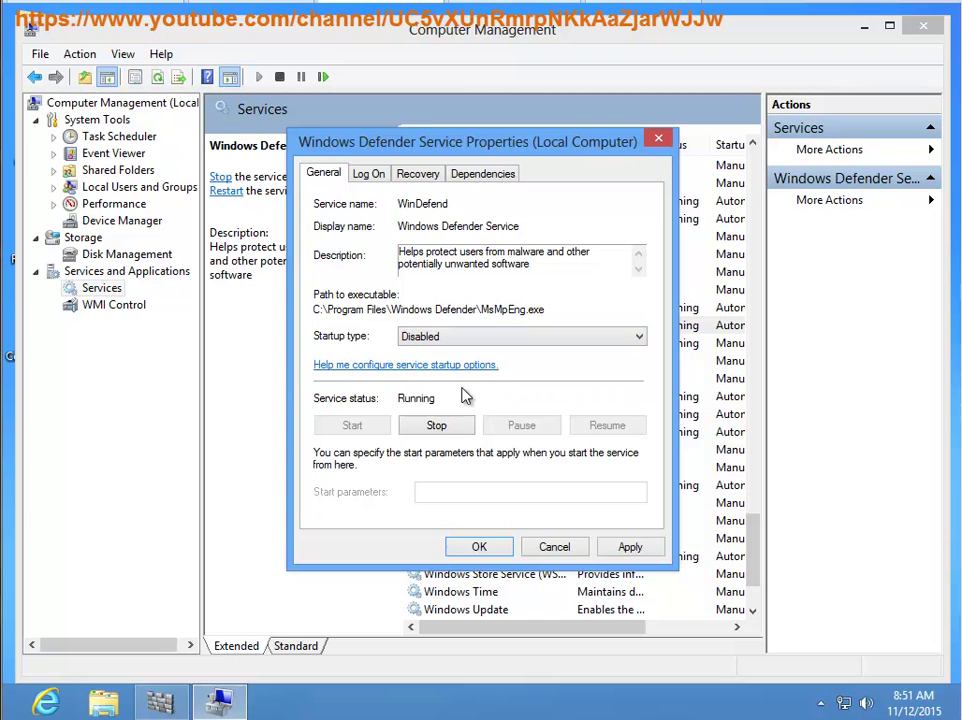
pyautogui.click(427, 430)
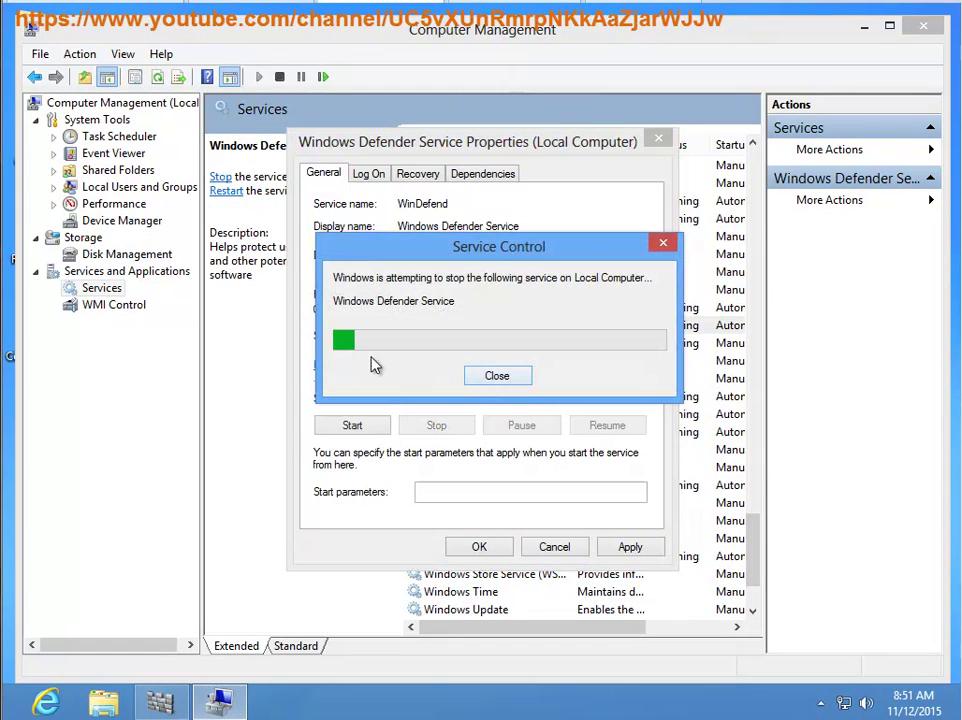
pyautogui.click(500, 378)
pyautogui.click(628, 547)
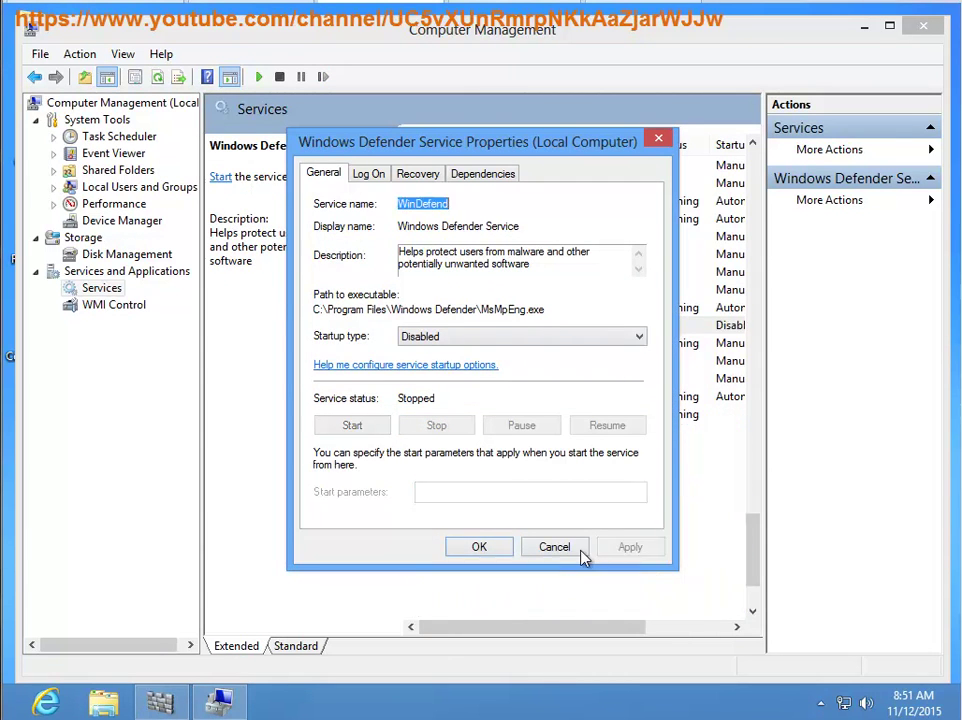
pyautogui.click(455, 546)
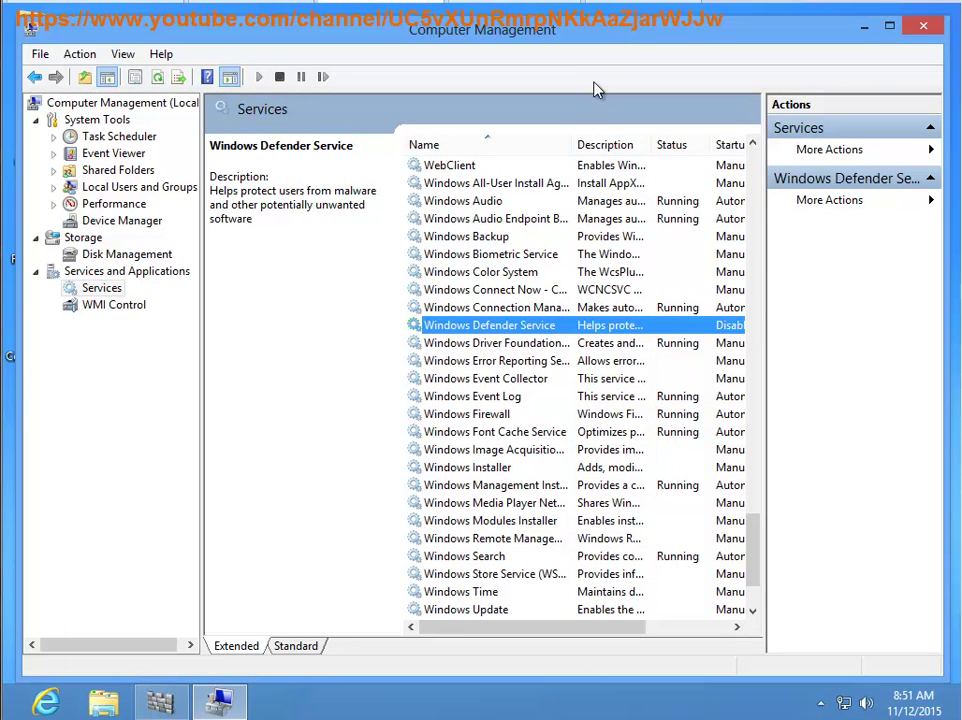
# Step: Widen the Name column of the services list slightly, and close Computer Management and Windows Defender
pyautogui.moveTo(573, 144)
pyautogui.mouseDown()
pyautogui.moveTo(639, 144)
pyautogui.moveTo(580, 144)
pyautogui.mouseUp()
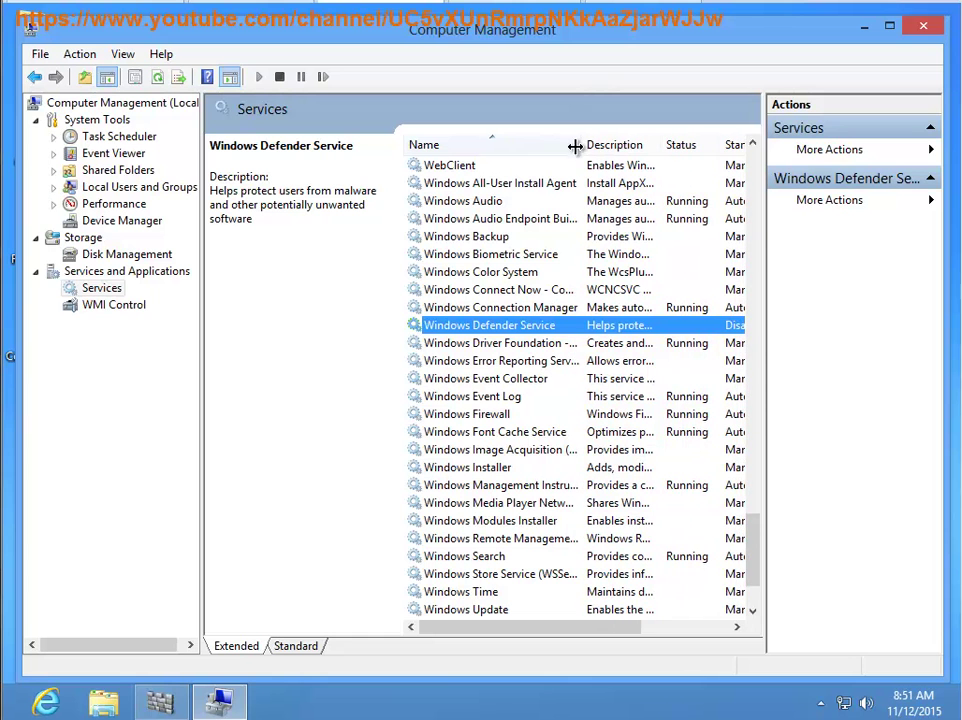
pyautogui.click(923, 25)
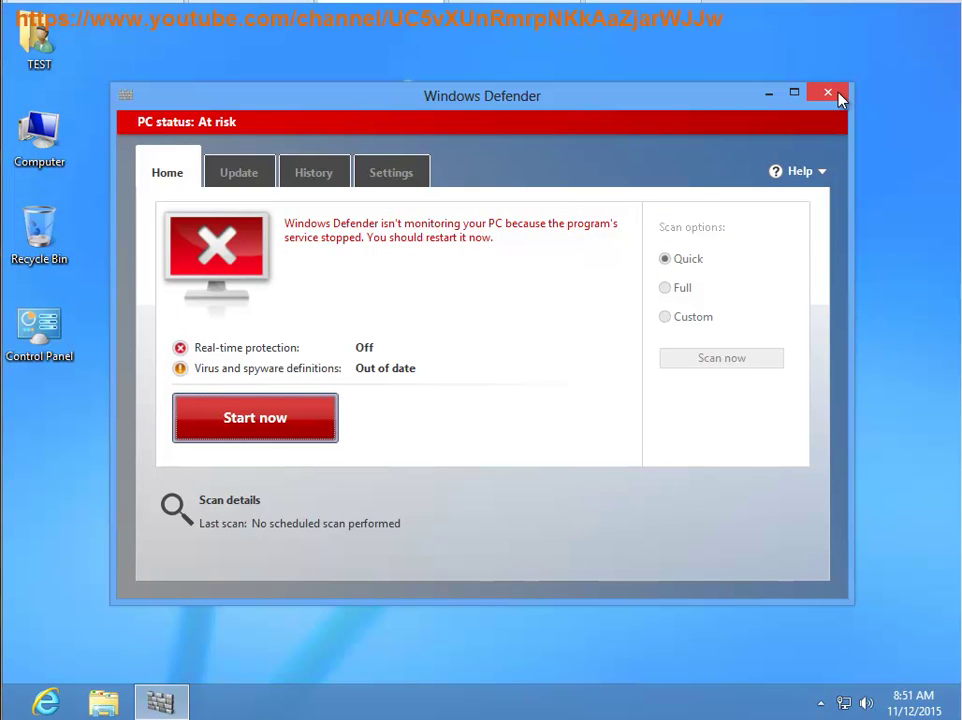
pyautogui.click(831, 93)
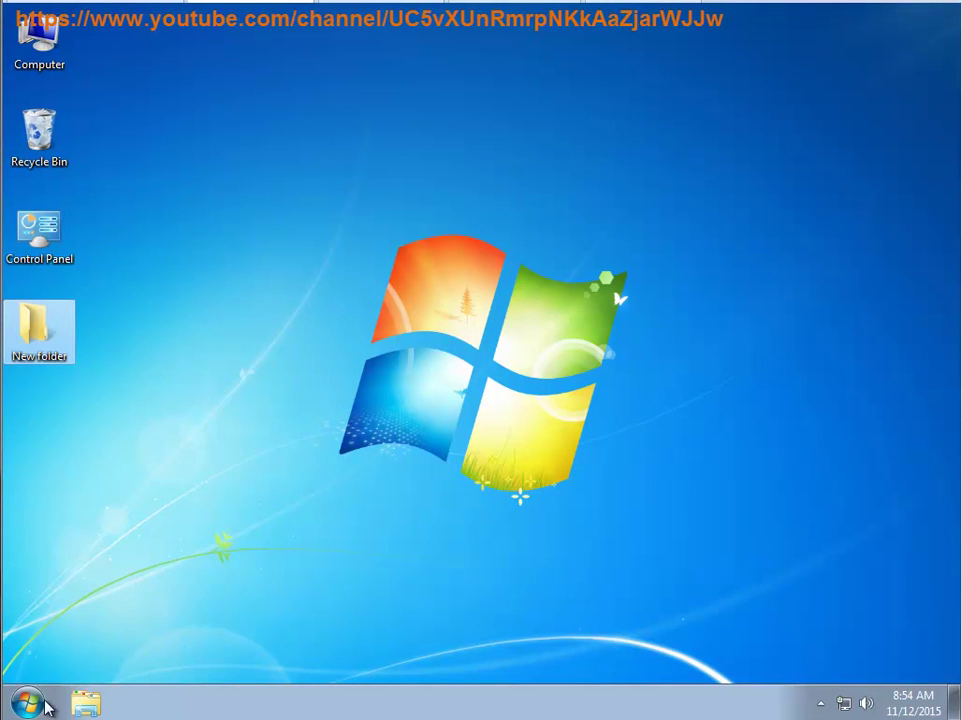
# Step: Search for "Windows" on the Windows 7 machine and open the Windows Defender result
pyautogui.click(27, 703)
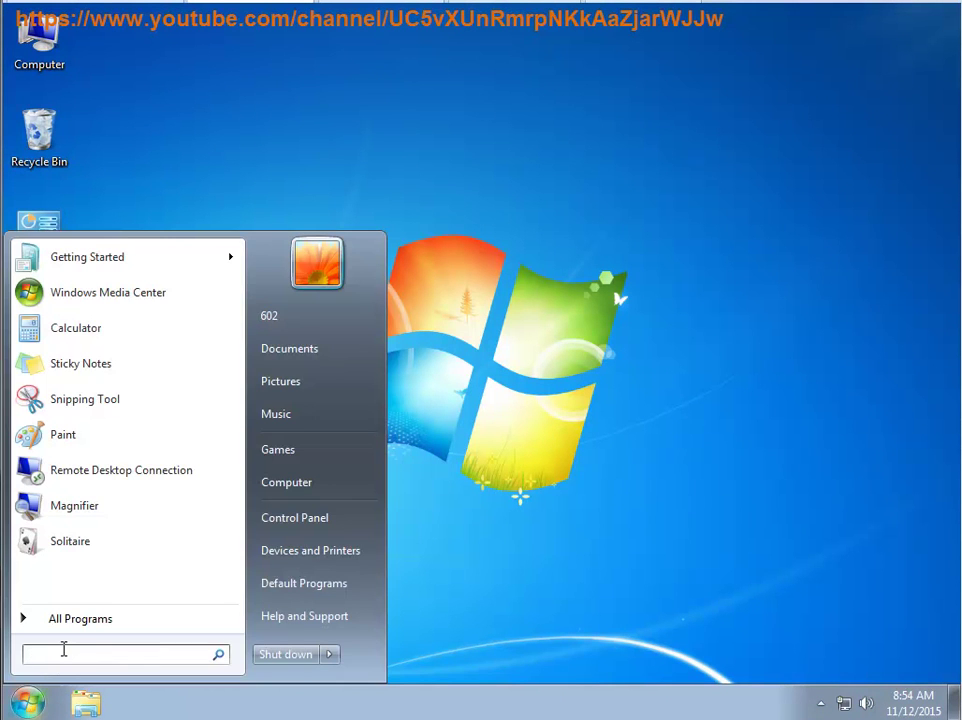
pyautogui.write('Windows')
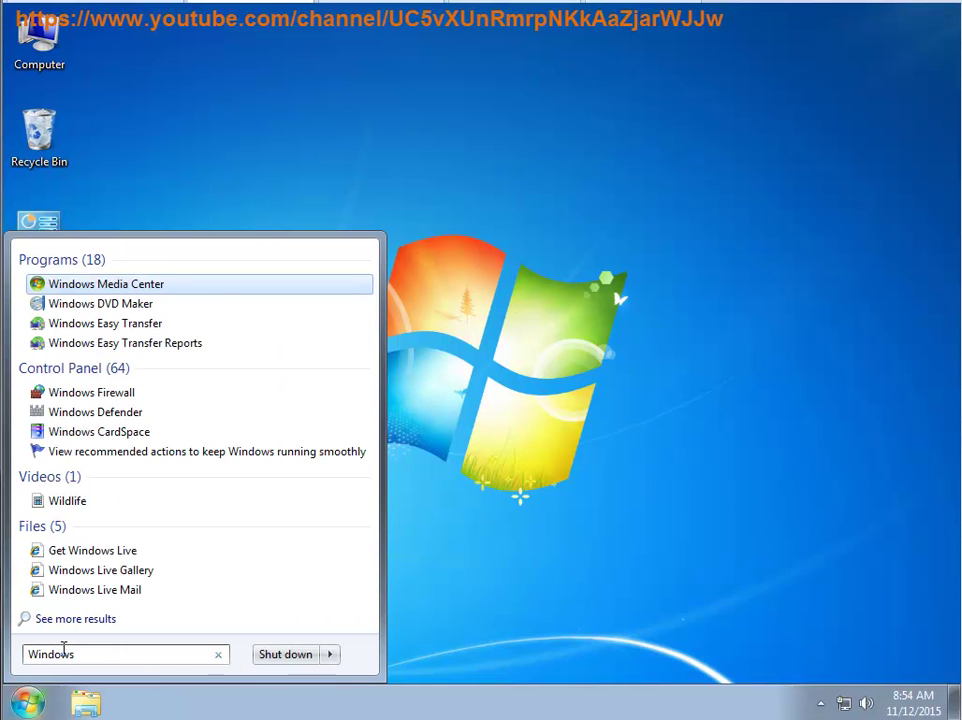
pyautogui.press('Down')
pyautogui.press('Down')
pyautogui.press('Down')
pyautogui.press('Down')
pyautogui.press('Down')
pyautogui.press('Down')
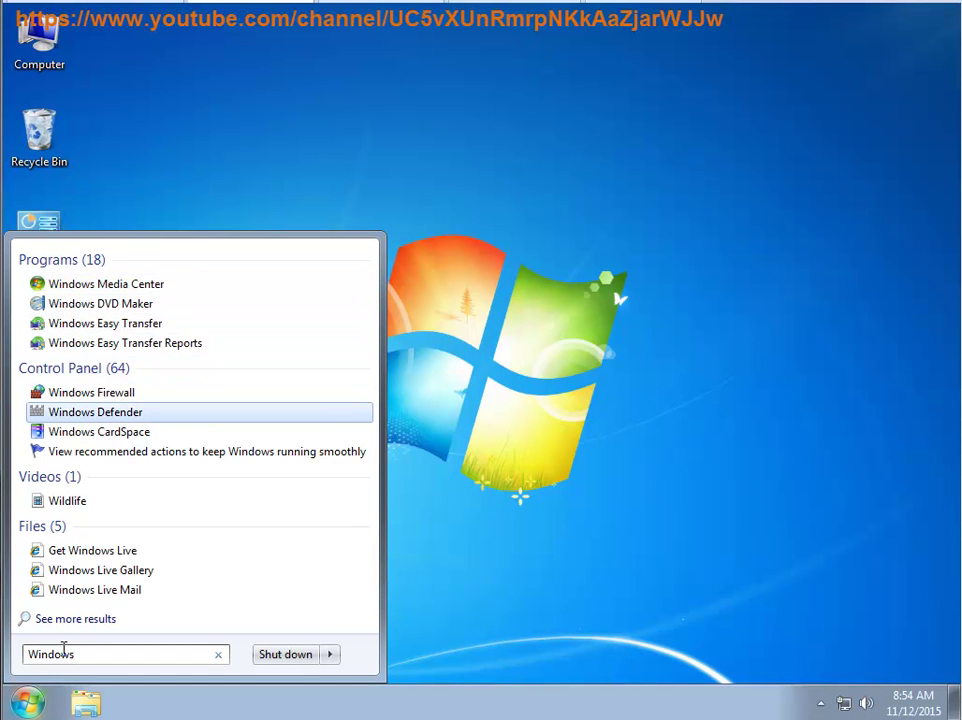
pyautogui.press('Return')
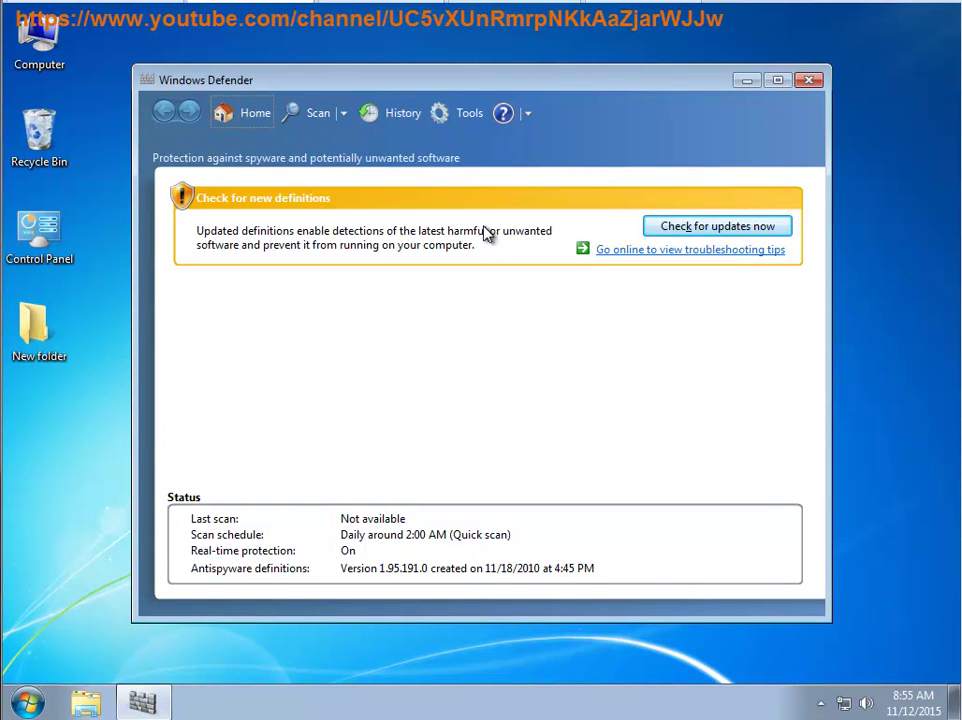
# Step: Open the real-time protection settings in the Windows Defender options
pyautogui.click(468, 115)
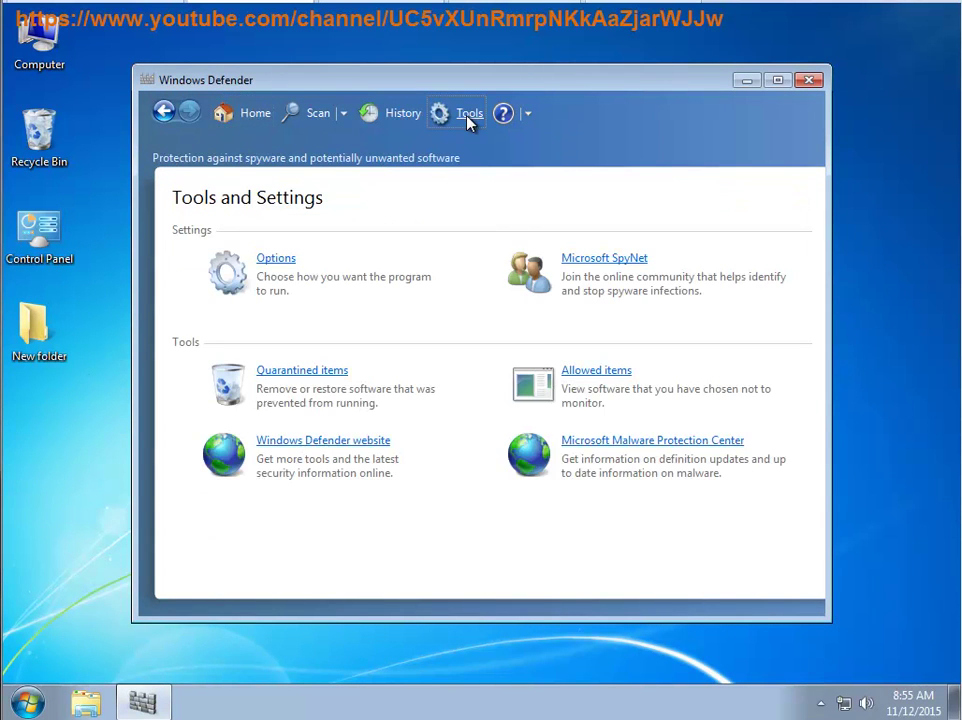
pyautogui.click(276, 259)
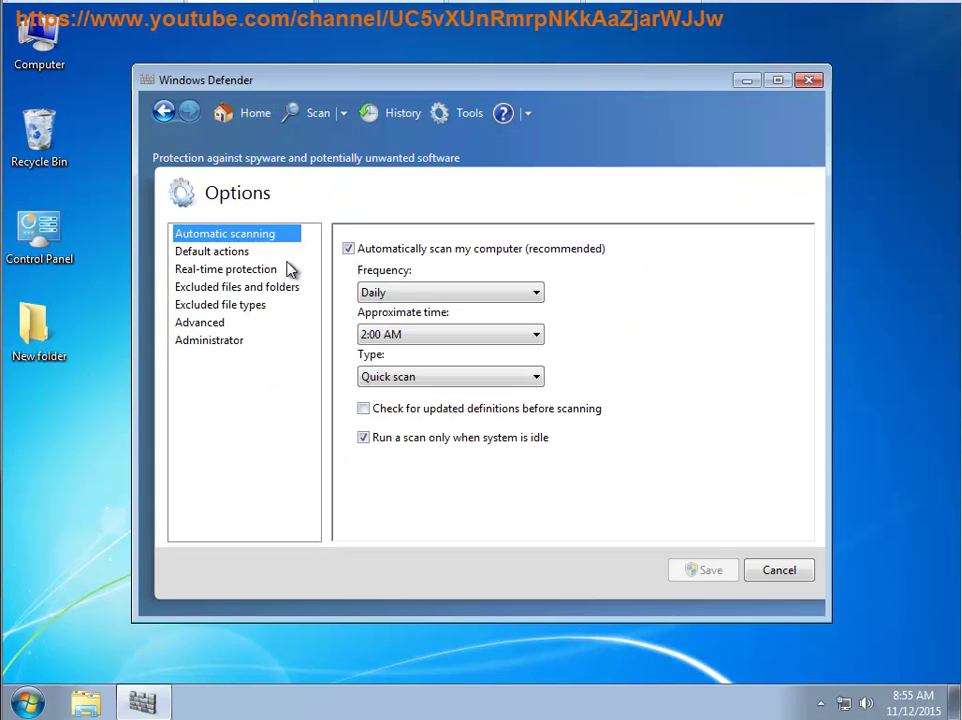
pyautogui.click(240, 273)
# Step: Turn off "Use real-time protection (recommended)", save the change, and return to the Windows Defender home page
pyautogui.click(348, 249)
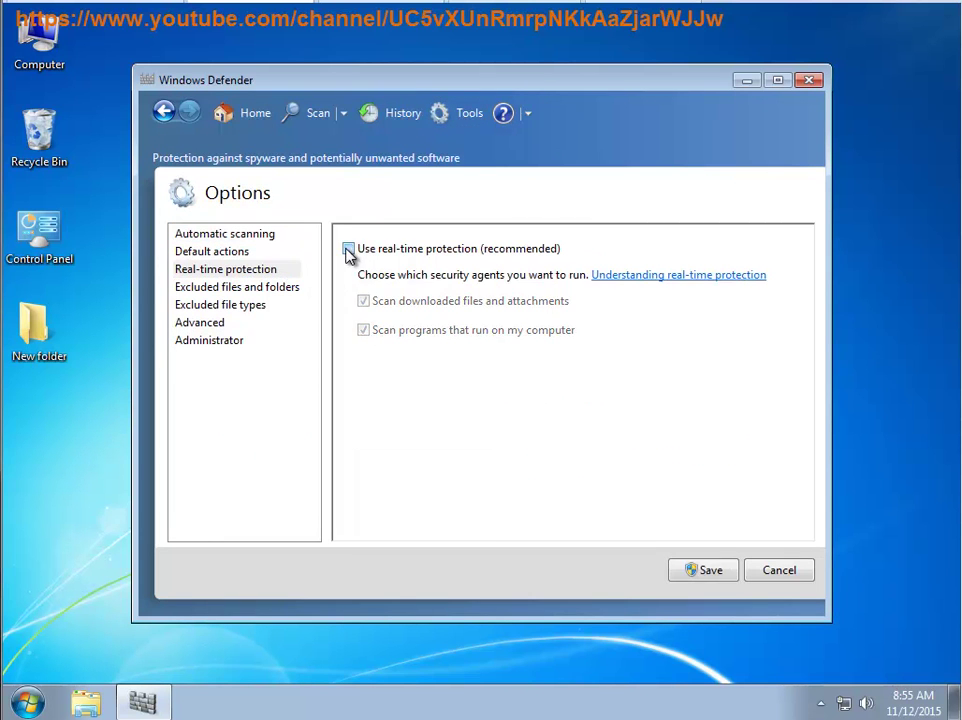
pyautogui.click(348, 250)
pyautogui.click(349, 250)
pyautogui.click(349, 250)
pyautogui.click(349, 250)
pyautogui.click(352, 249)
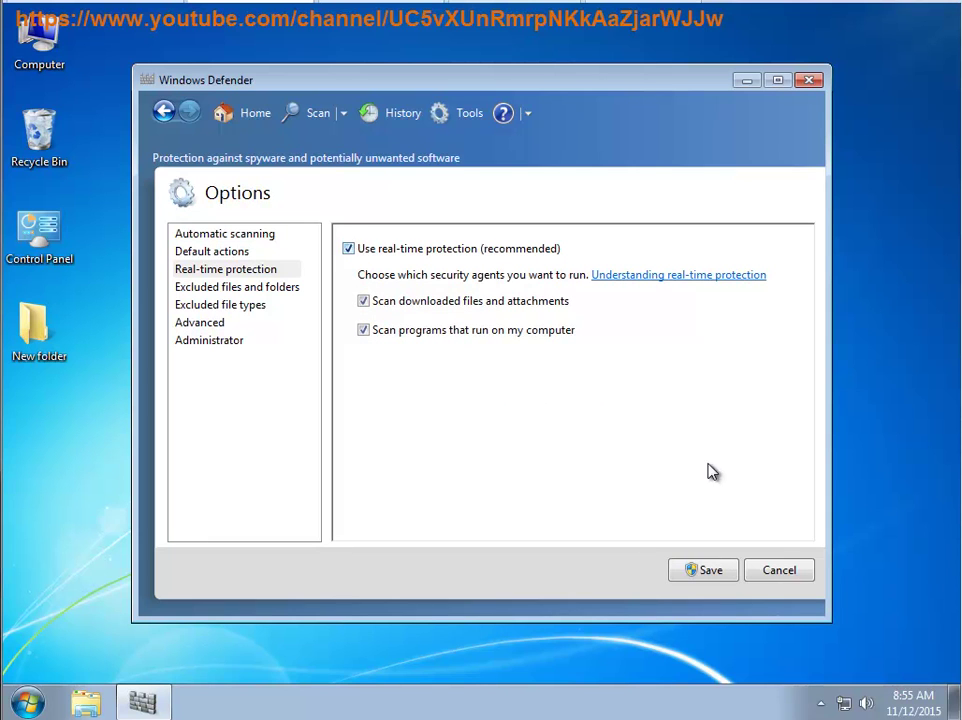
pyautogui.click(382, 250)
pyautogui.click(704, 573)
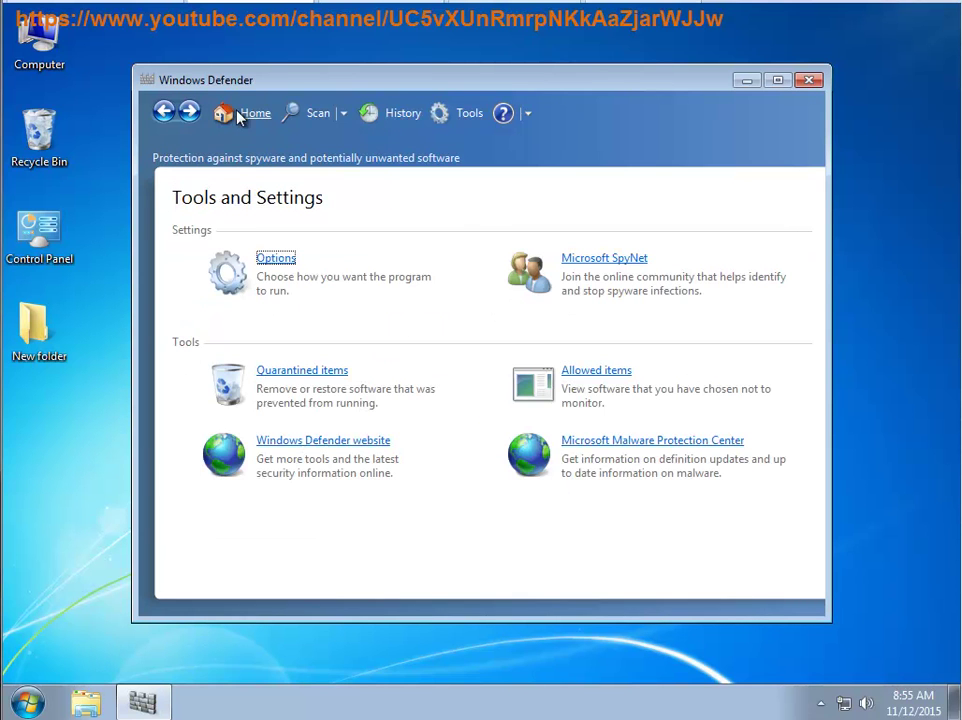
pyautogui.click(250, 114)
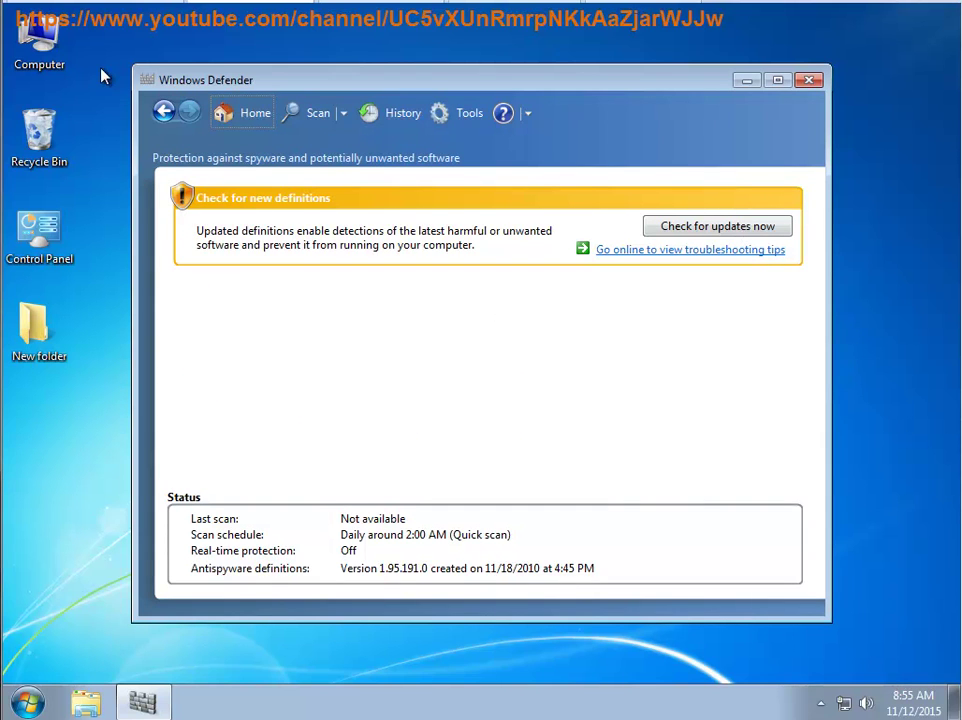
# Step: Open Computer Management for this computer, show the Services list under Services and Applications, and maximize the window
pyautogui.rightClick(31, 27)
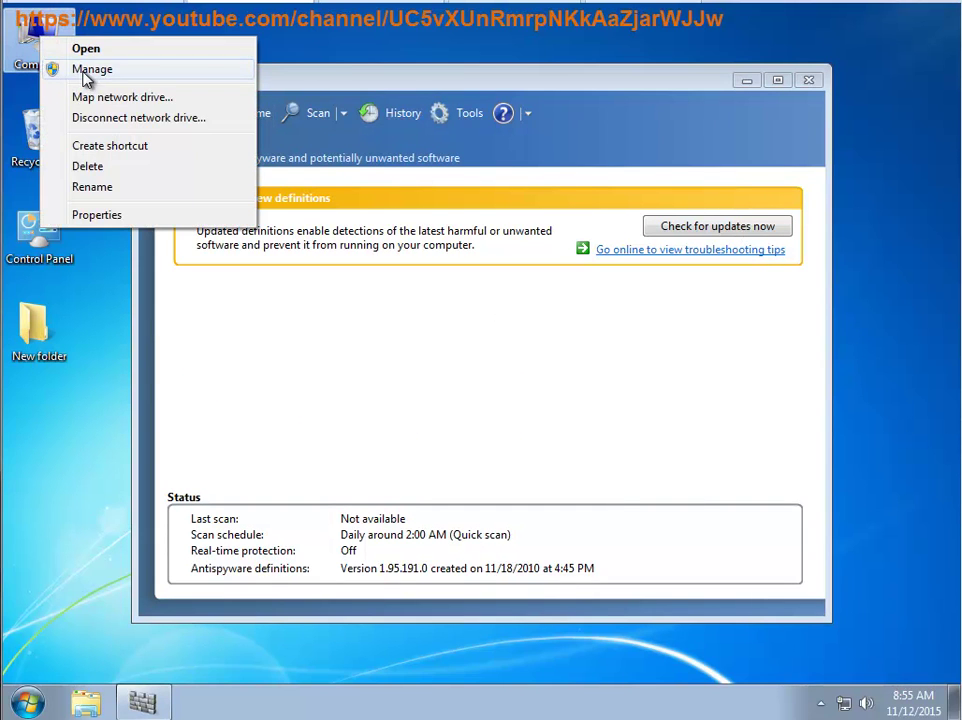
pyautogui.click(84, 70)
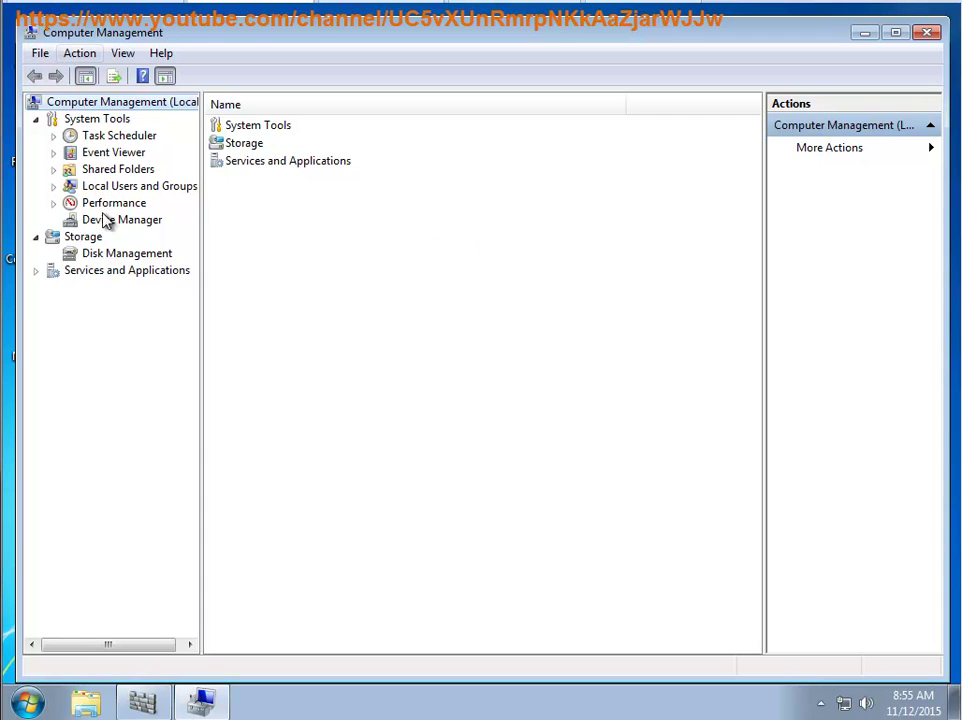
pyautogui.click(36, 270)
pyautogui.click(101, 287)
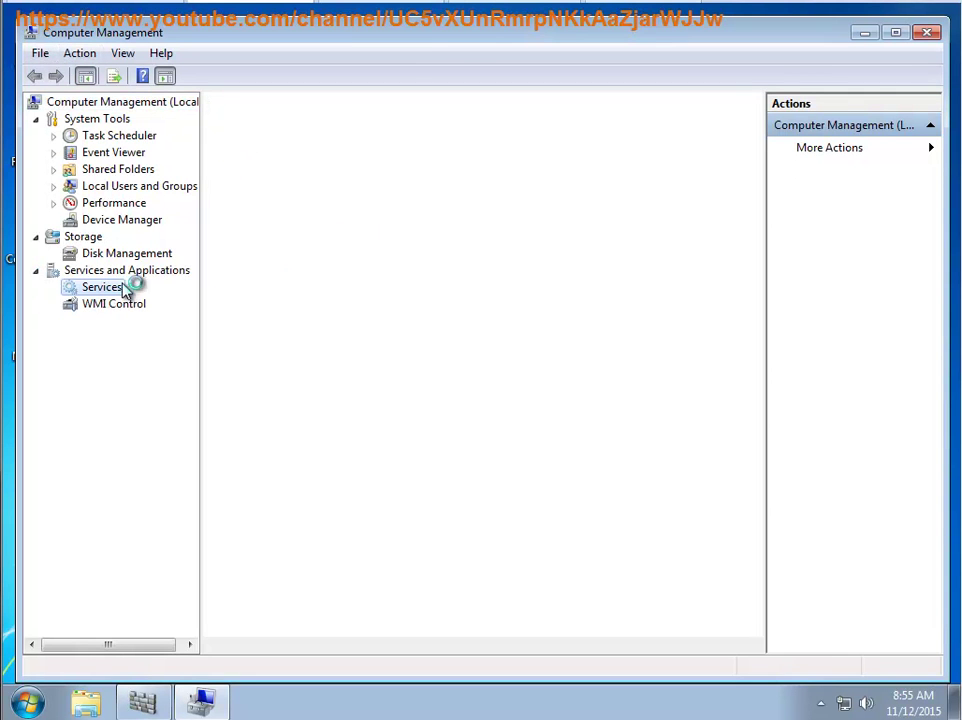
pyautogui.doubleClick(470, 39)
# Step: Locate the Windows Defender service in the list, widening the Name column, and open its properties
pyautogui.click(478, 268)
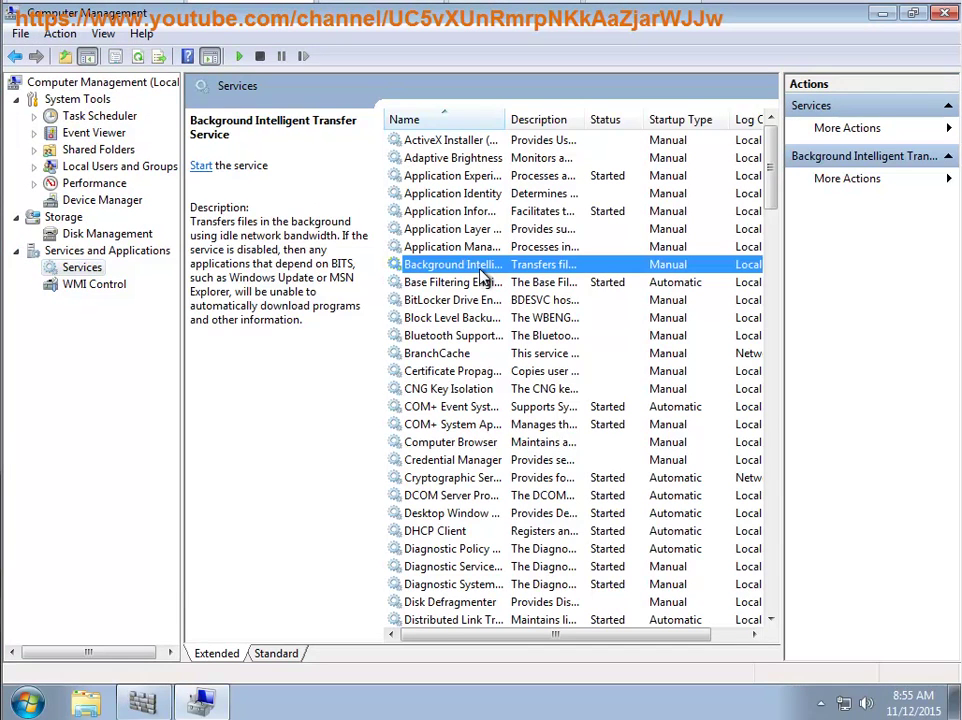
pyautogui.press('w')
pyautogui.press('w')
pyautogui.press('w')
pyautogui.press('w')
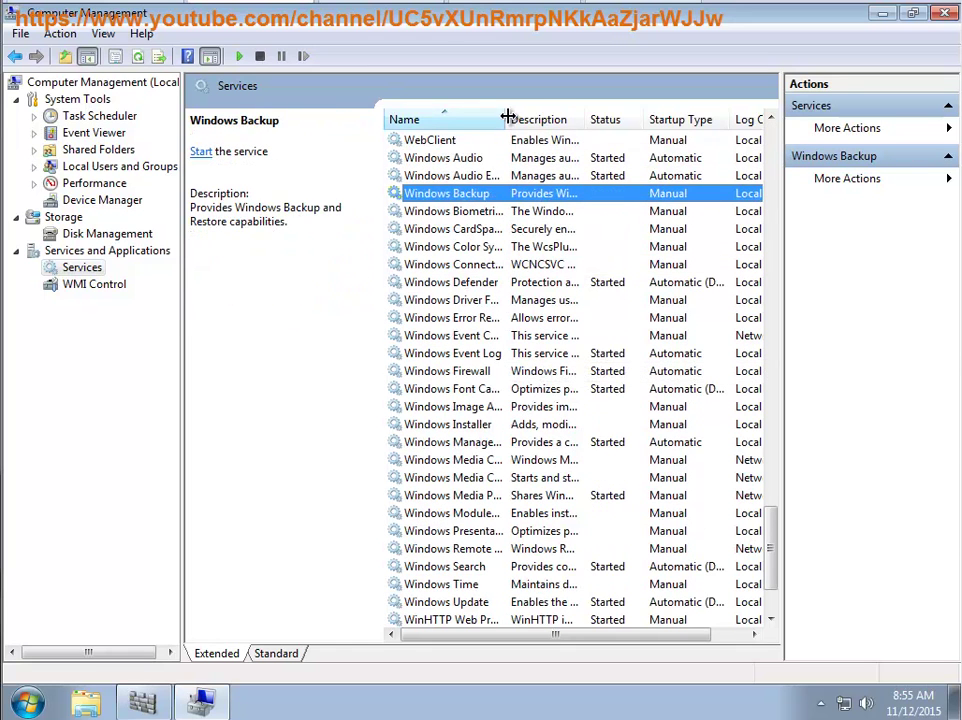
pyautogui.moveTo(507, 118); pyautogui.dragTo(588, 120)
pyautogui.click(515, 282)
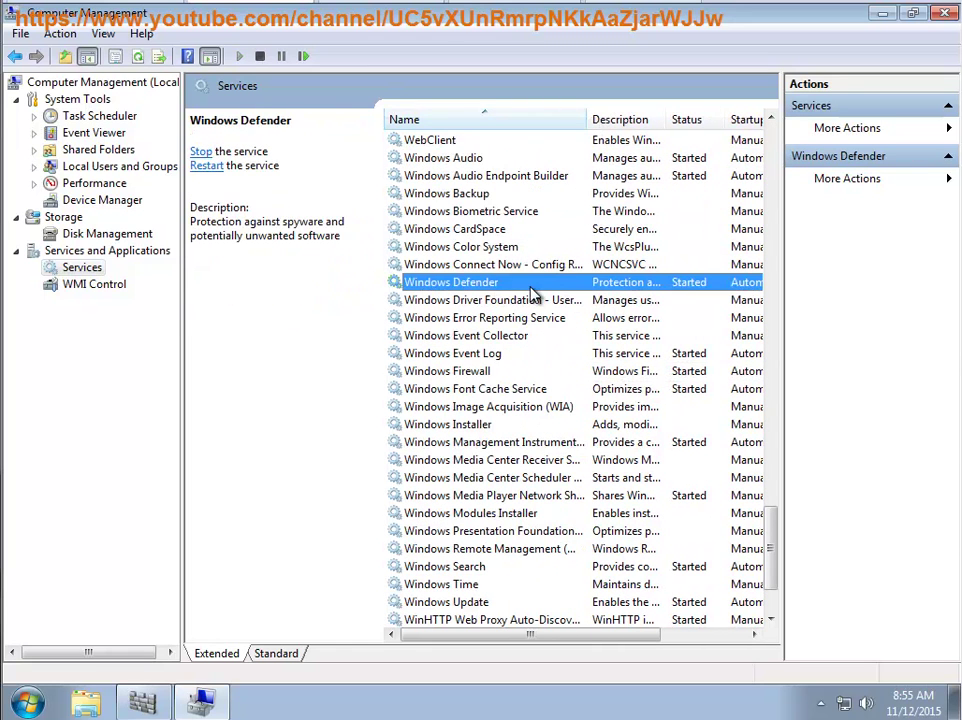
pyautogui.doubleClick(530, 287)
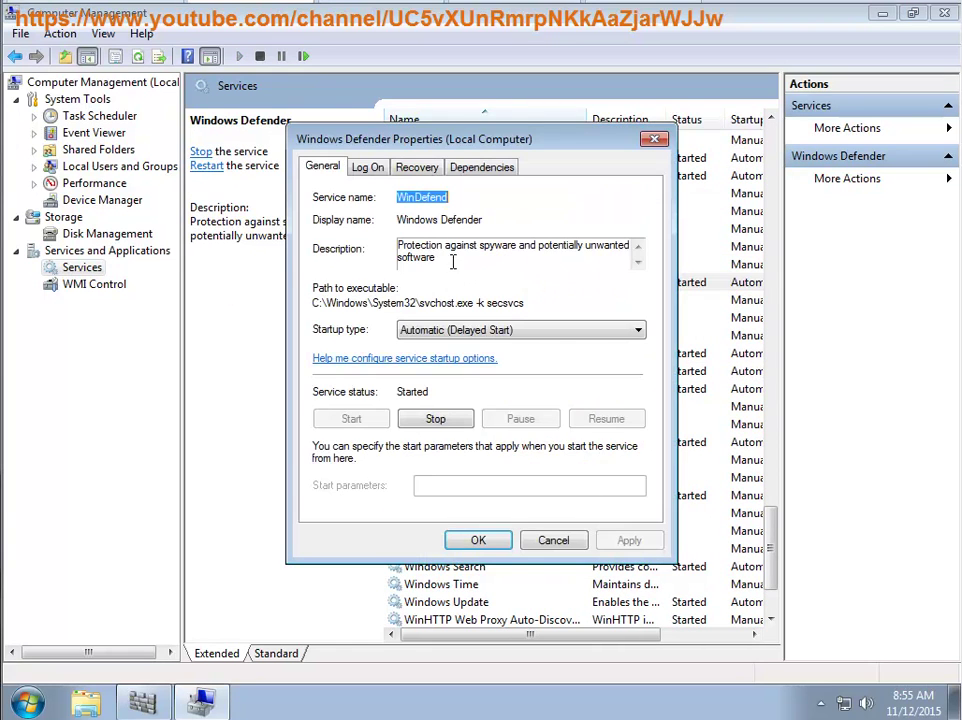
# Step: Set the Windows Defender service's startup type to Disabled, stop the service, and close Computer Management and Windows Defender
pyautogui.click(455, 330)
pyautogui.click(453, 386)
pyautogui.click(436, 419)
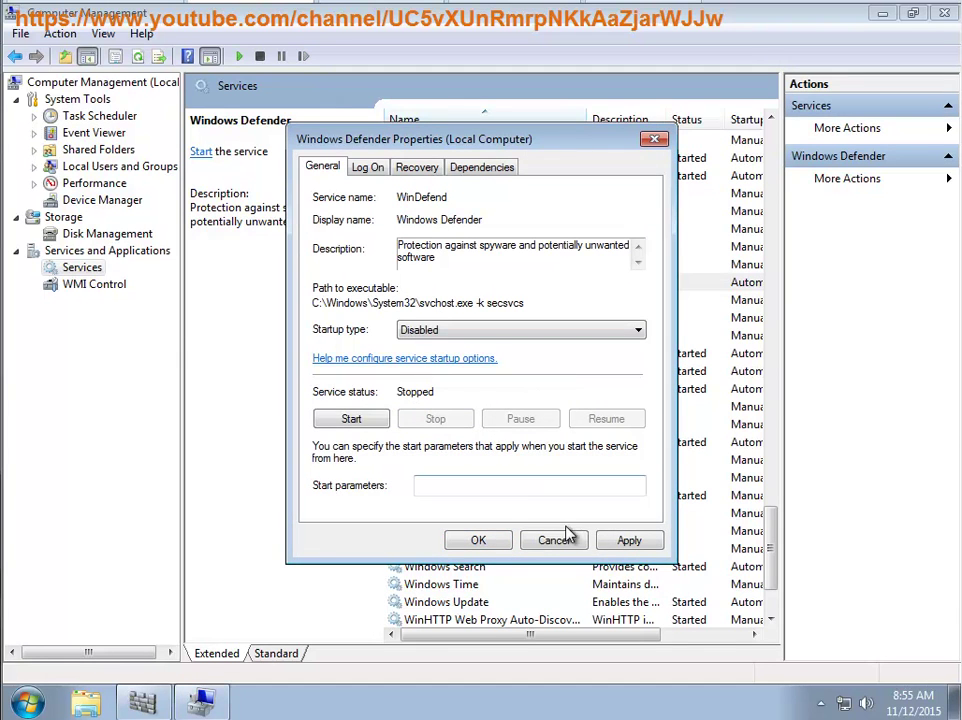
pyautogui.click(478, 540)
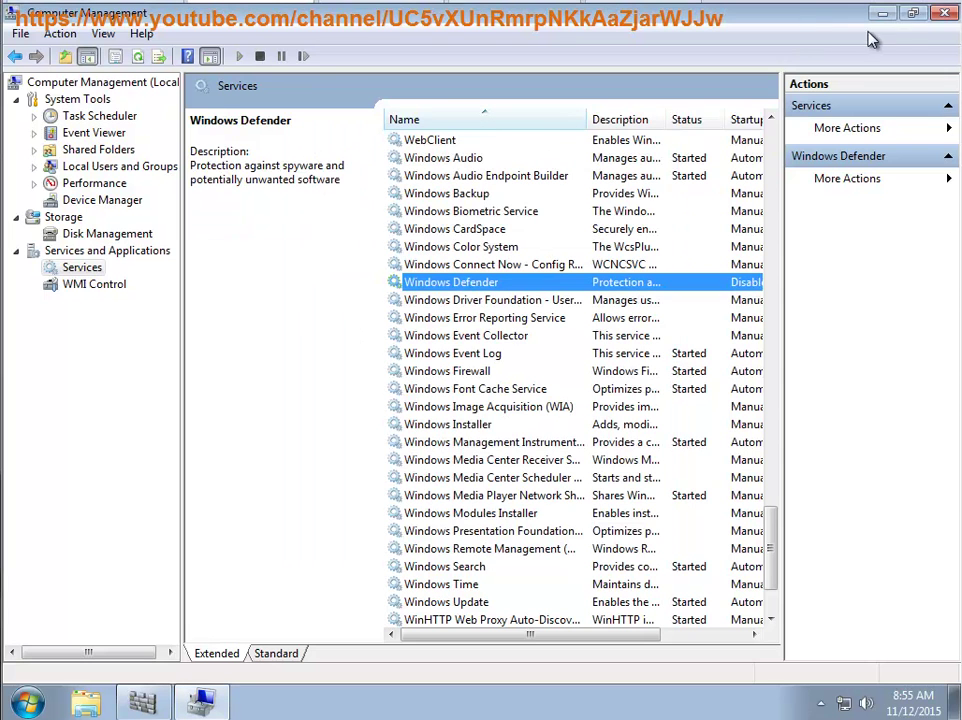
pyautogui.click(946, 14)
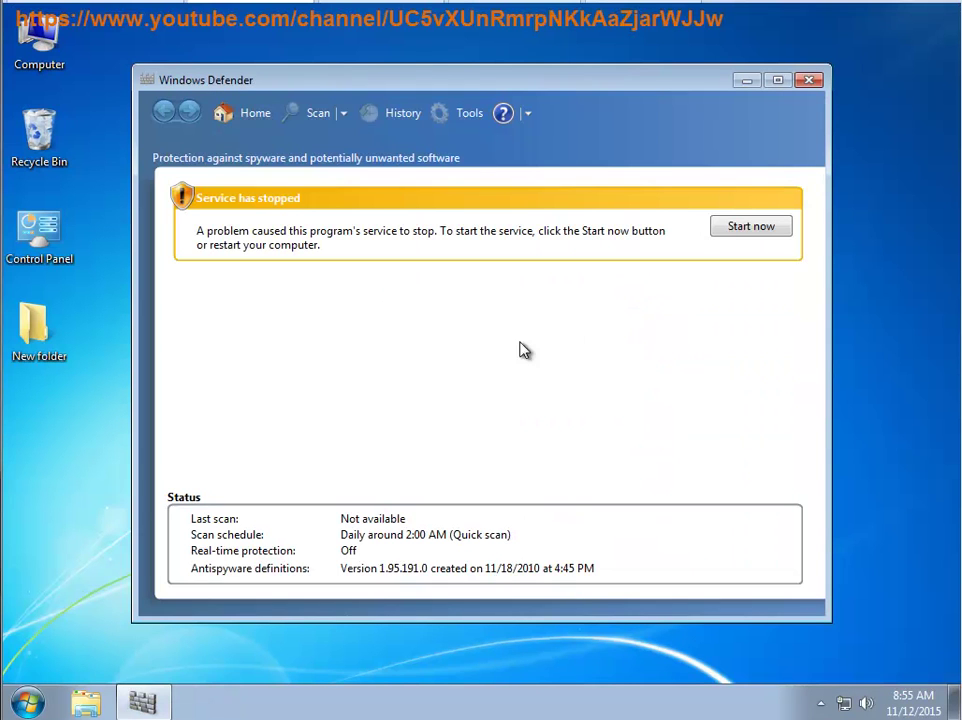
pyautogui.click(809, 79)
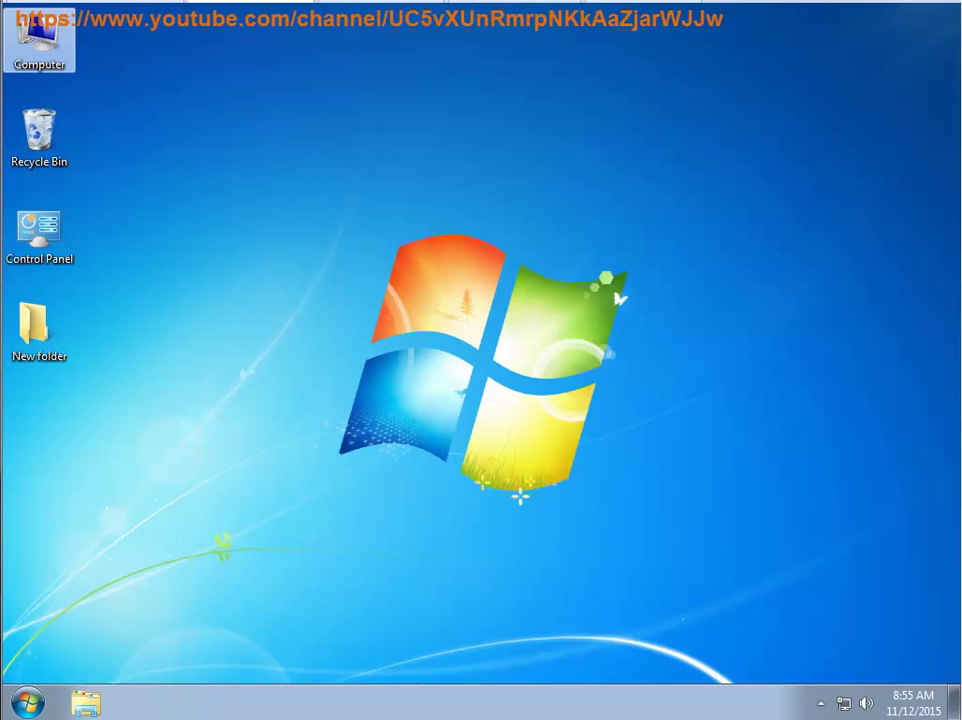